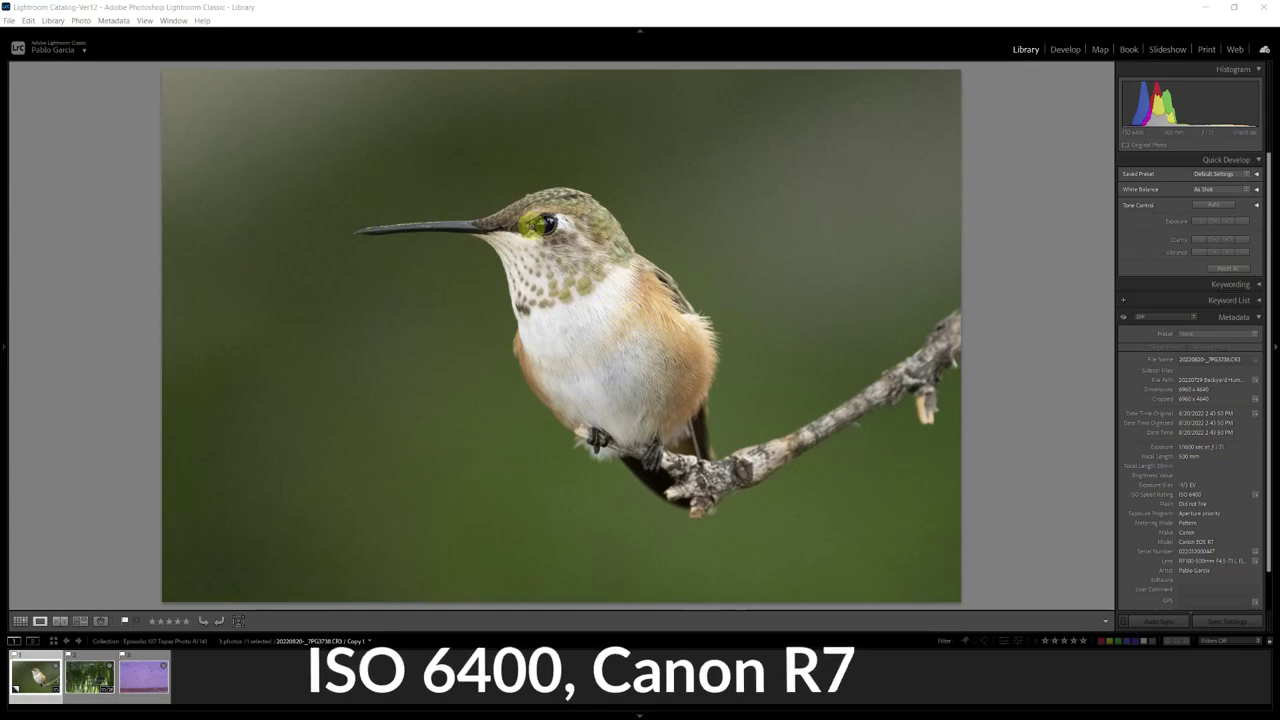
Step: Check the hummingbird's eye noise at 1:1, then inspect the duck's head at 1:1 and fit it
drag(530, 228, 271, 163)
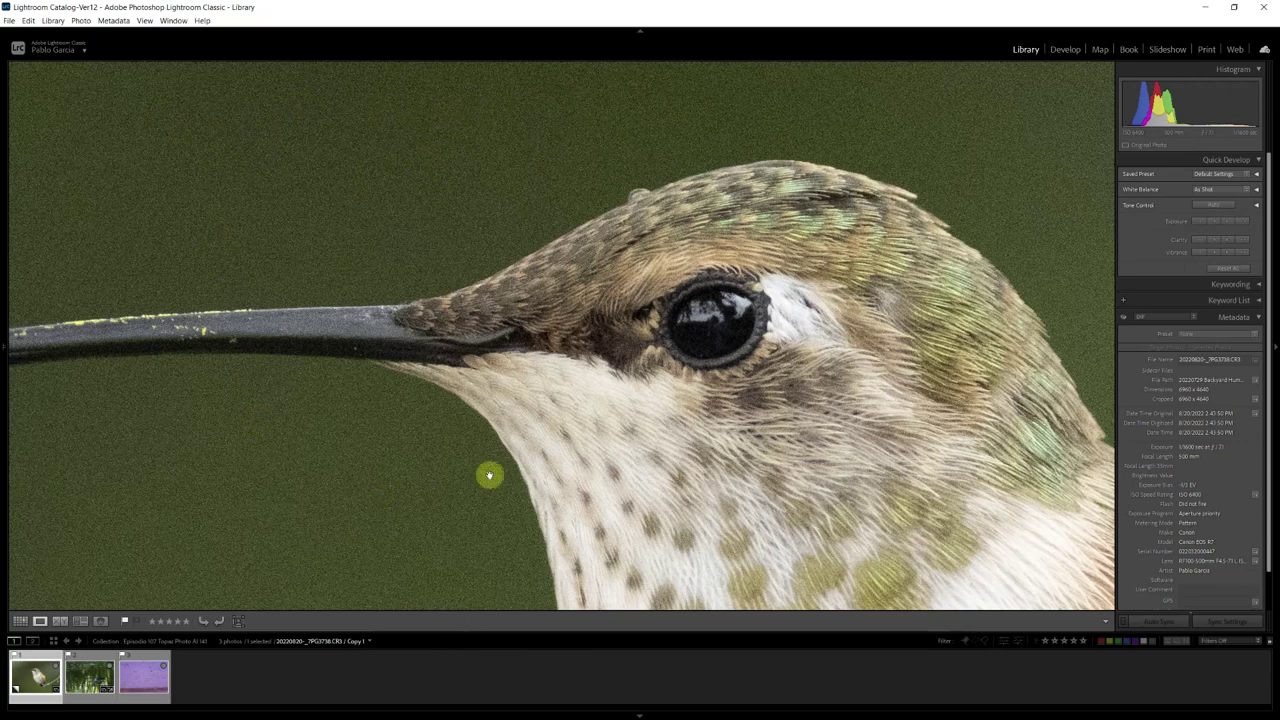
click(781, 434)
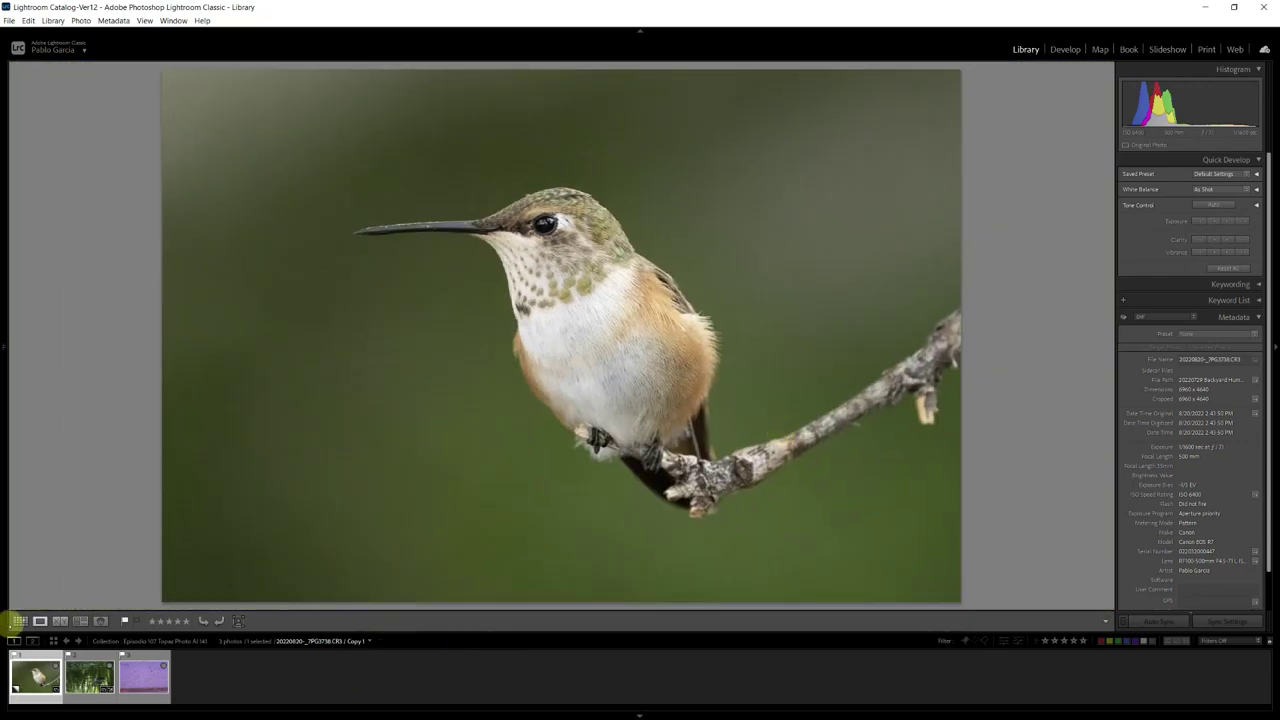
click(90, 670)
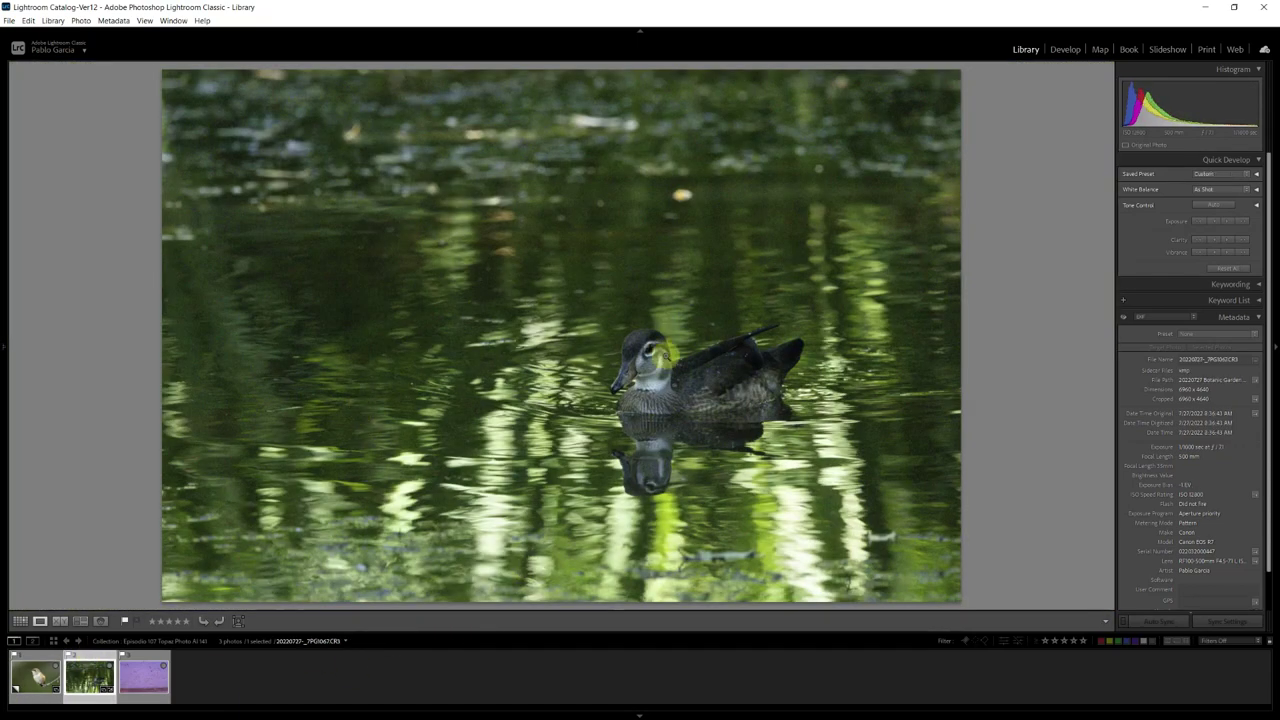
click(660, 362)
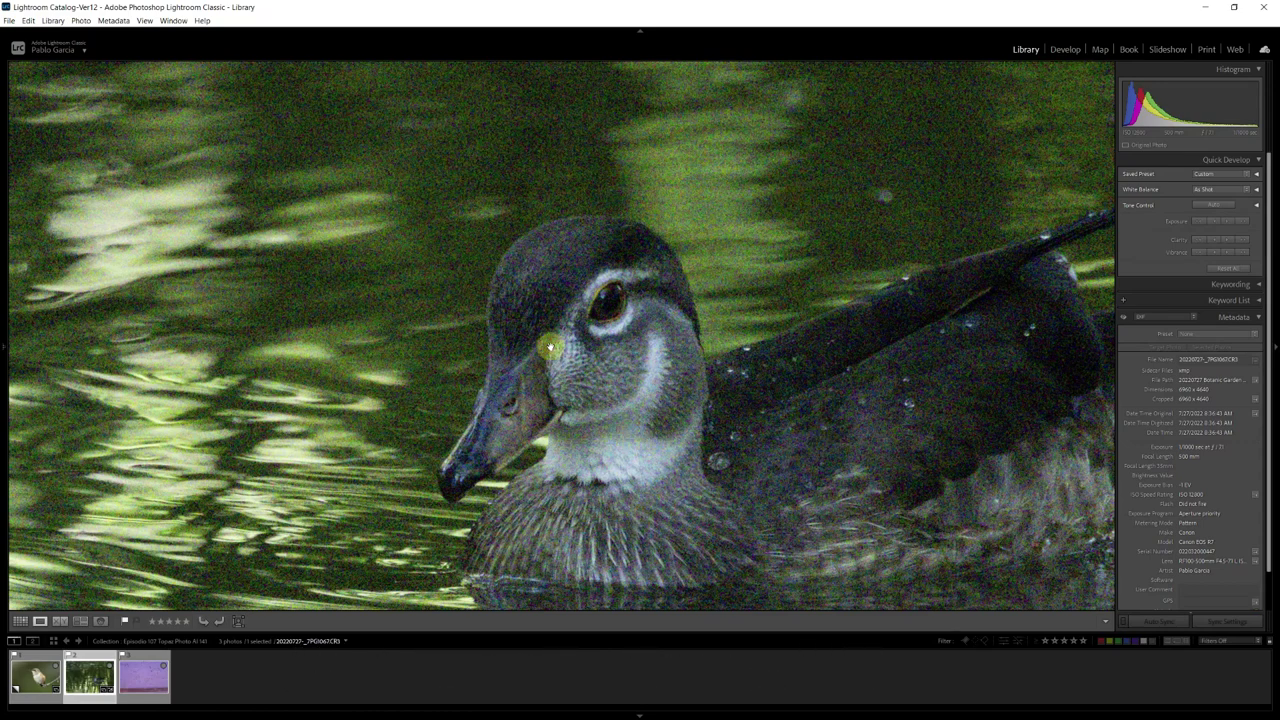
click(549, 349)
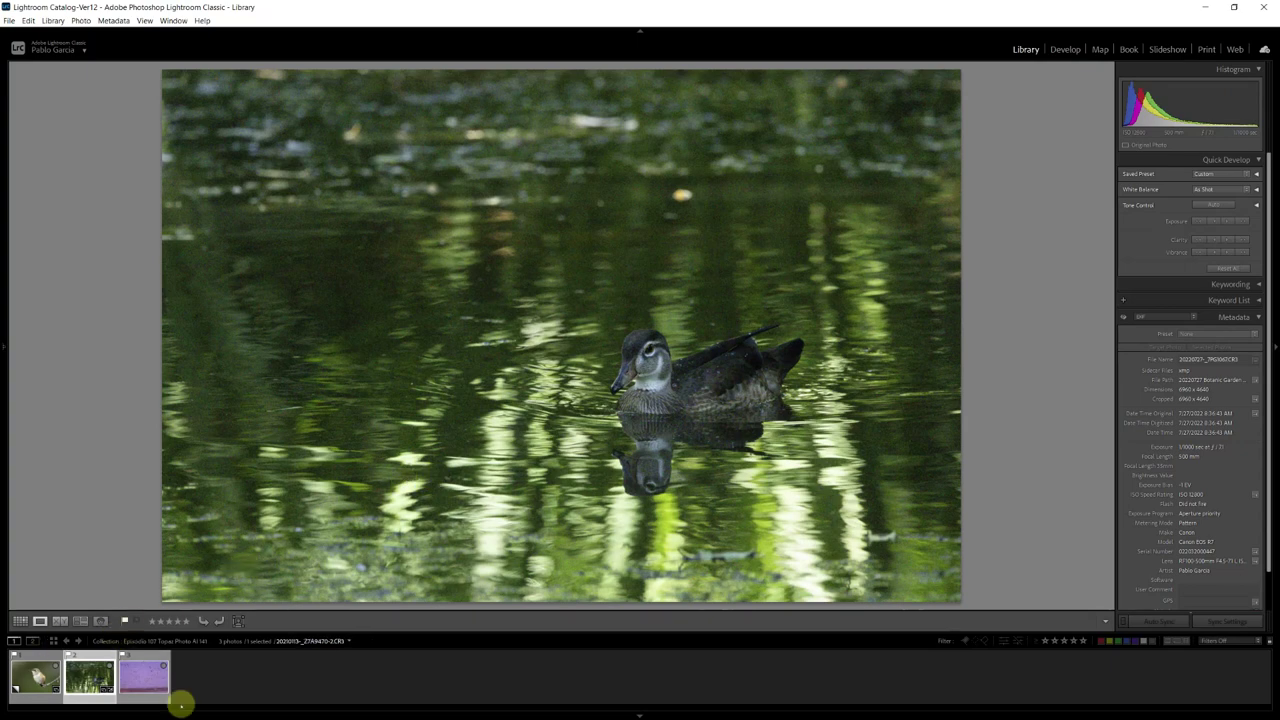
Step: Inspect the snow geese photo at 1:1, panning across the flock, then reselect the hummingbird
click(146, 668)
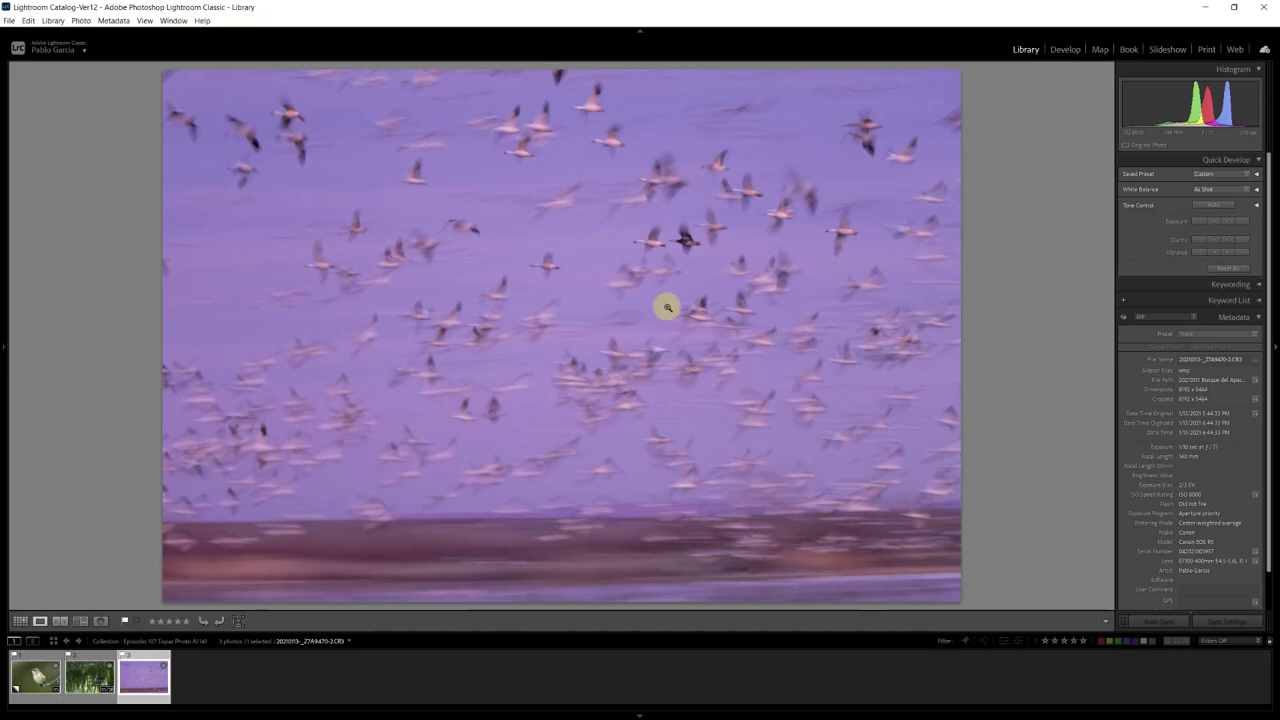
click(643, 258)
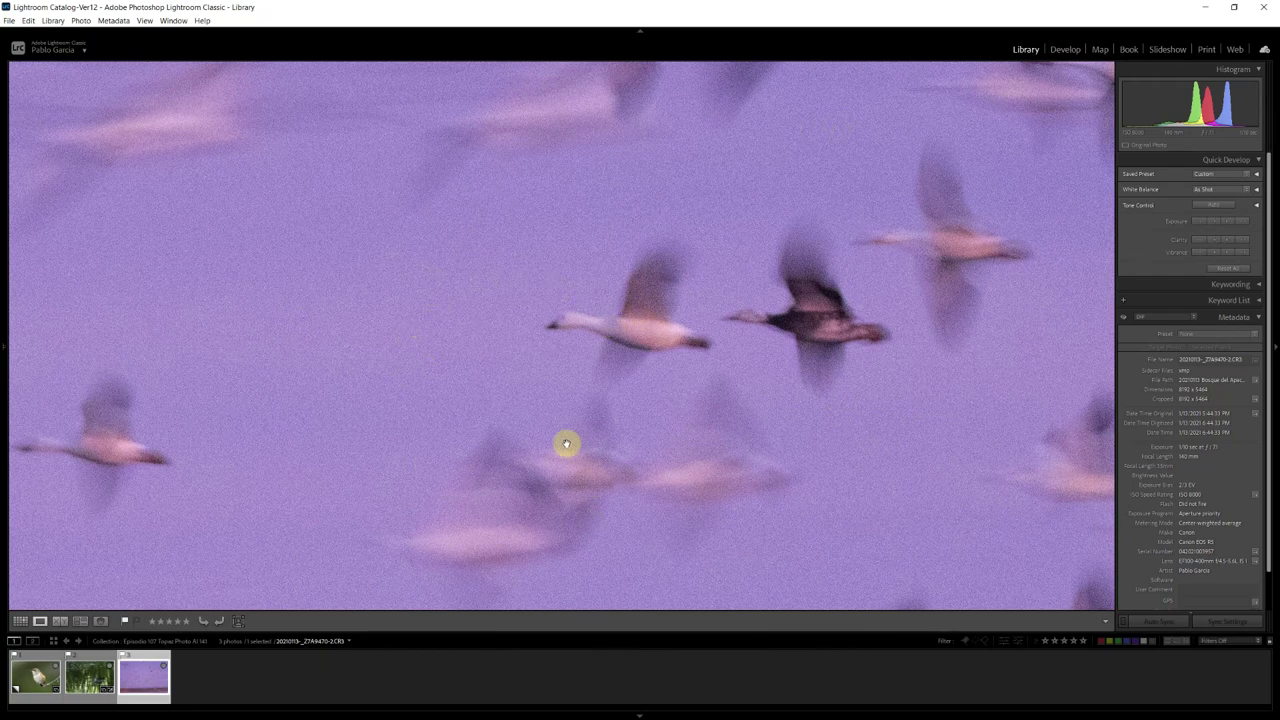
drag(565, 443, 780, 438)
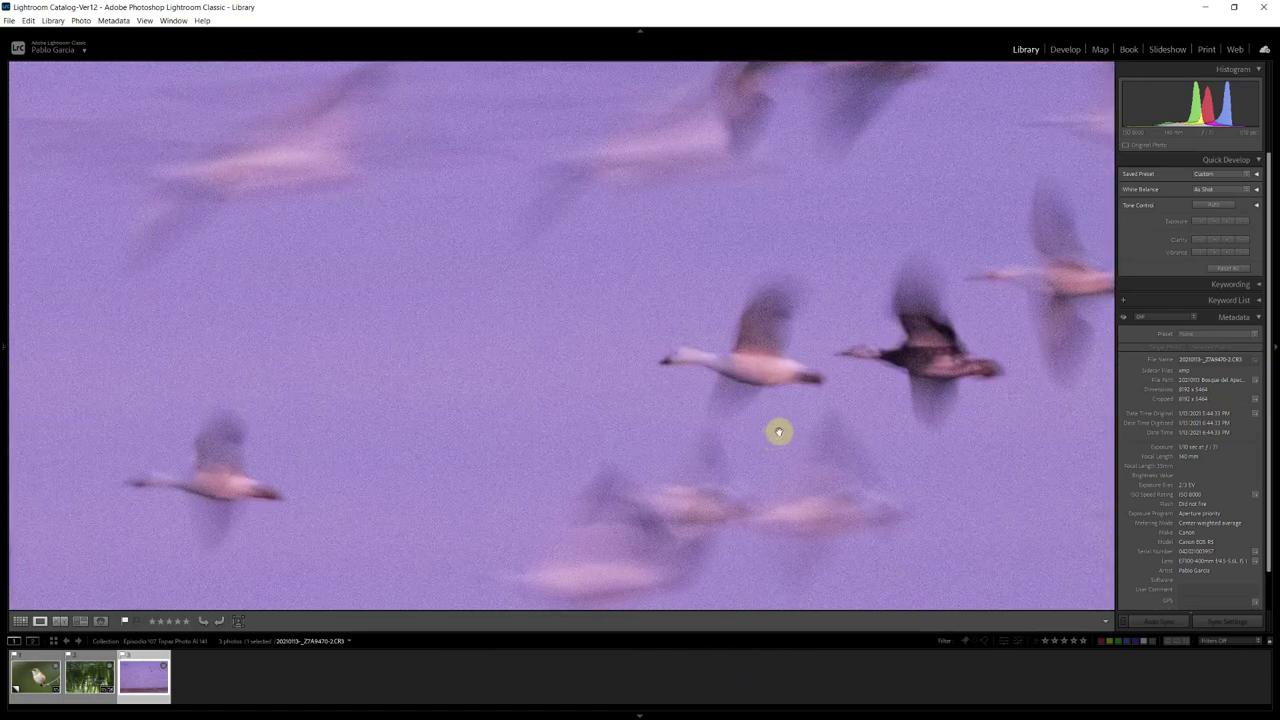
click(744, 409)
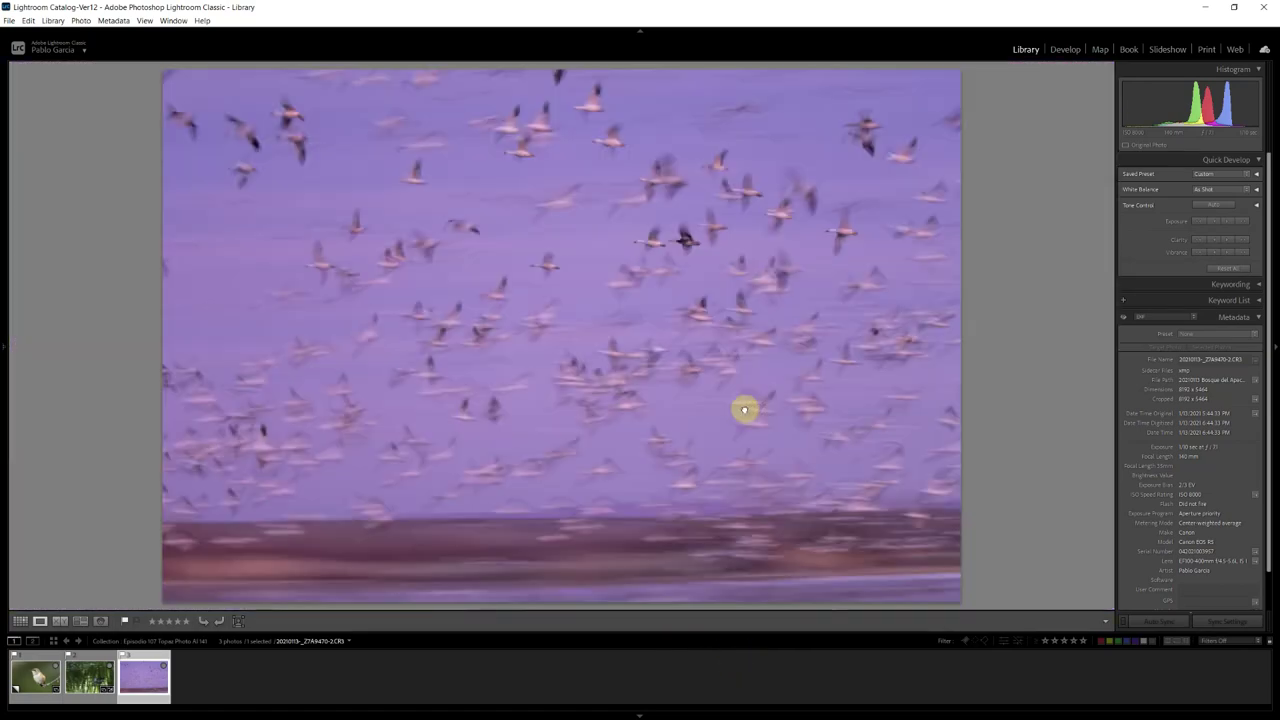
click(36, 676)
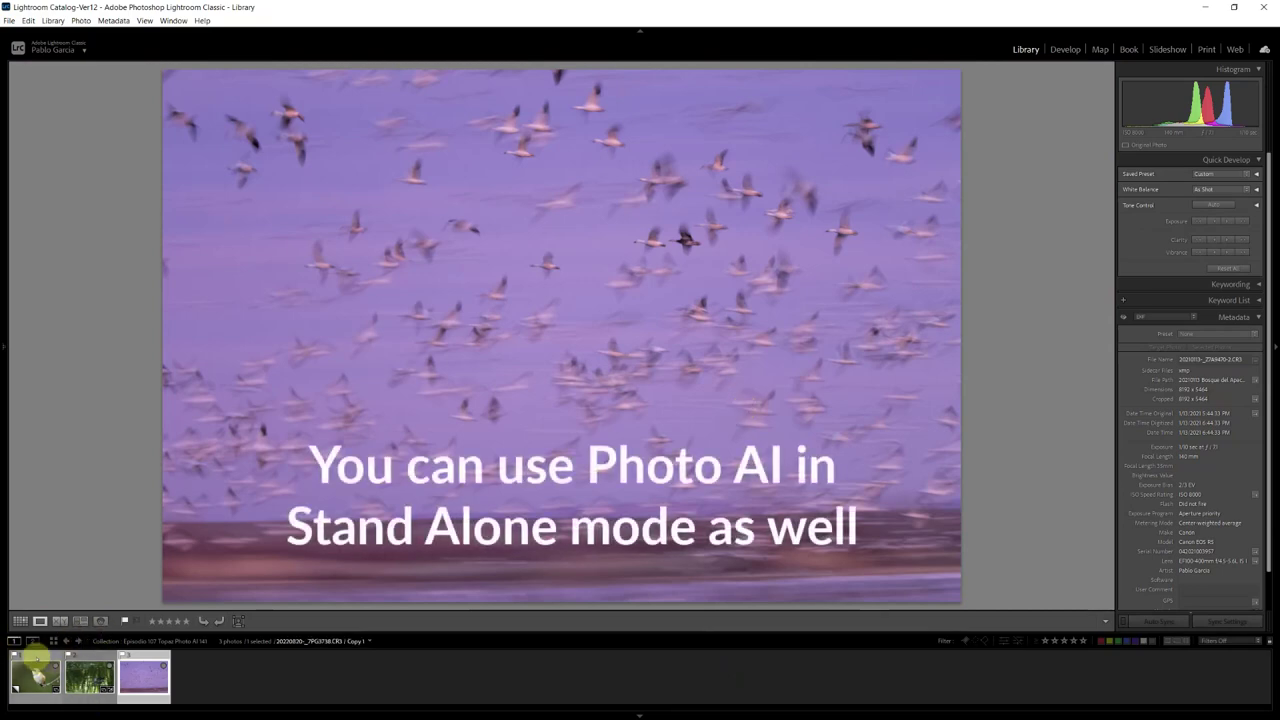
click(36, 662)
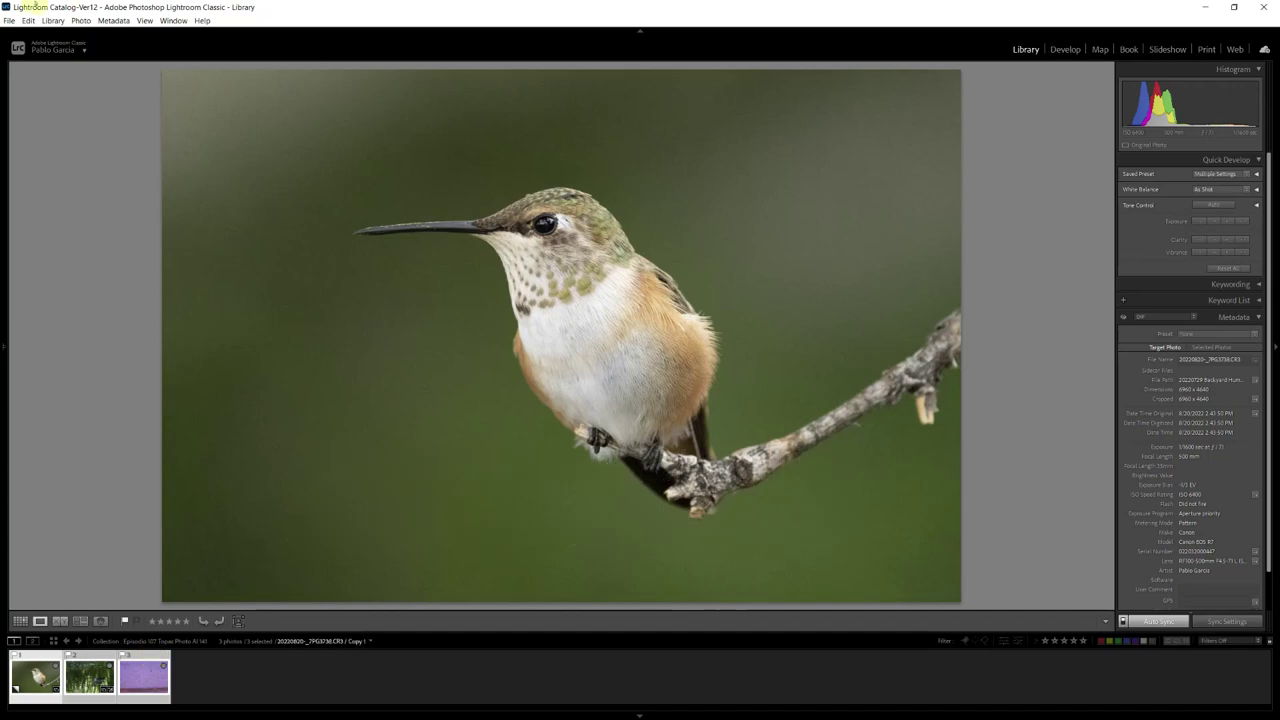
Step: Send the three selected photos to Topaz Photo AI via File > Plug-in Extras
click(9, 20)
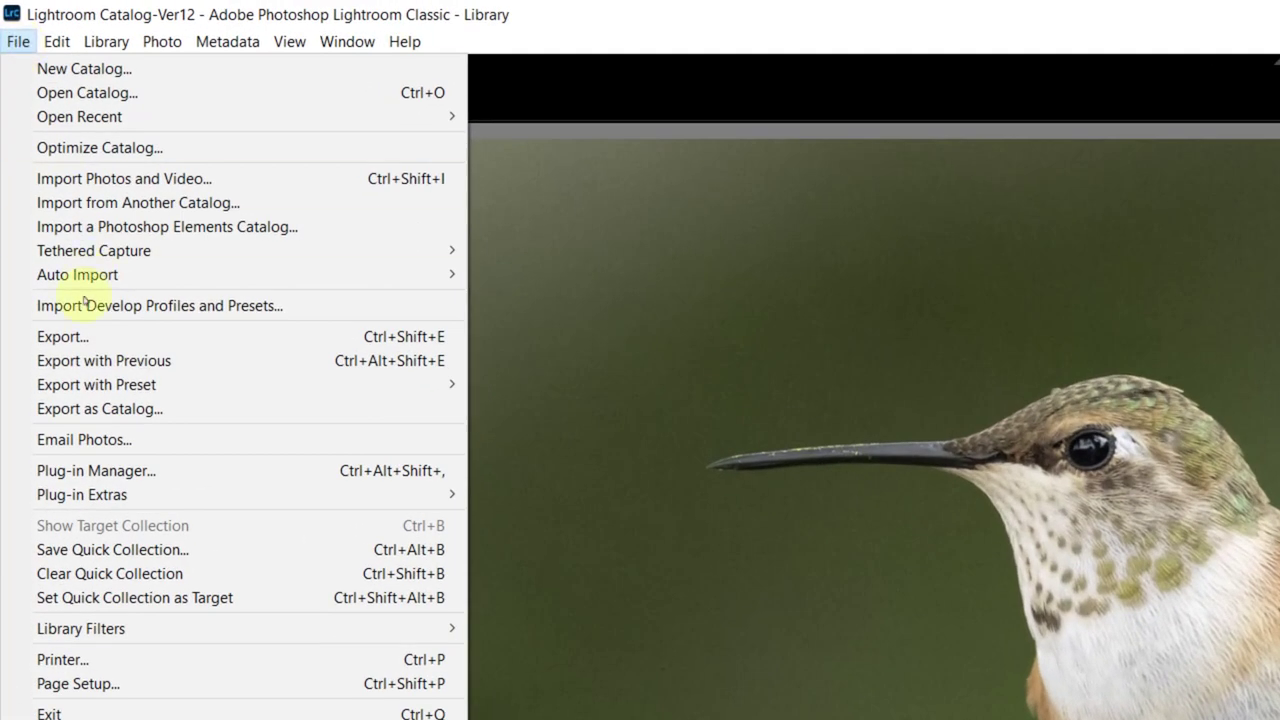
mouse_move(86, 494)
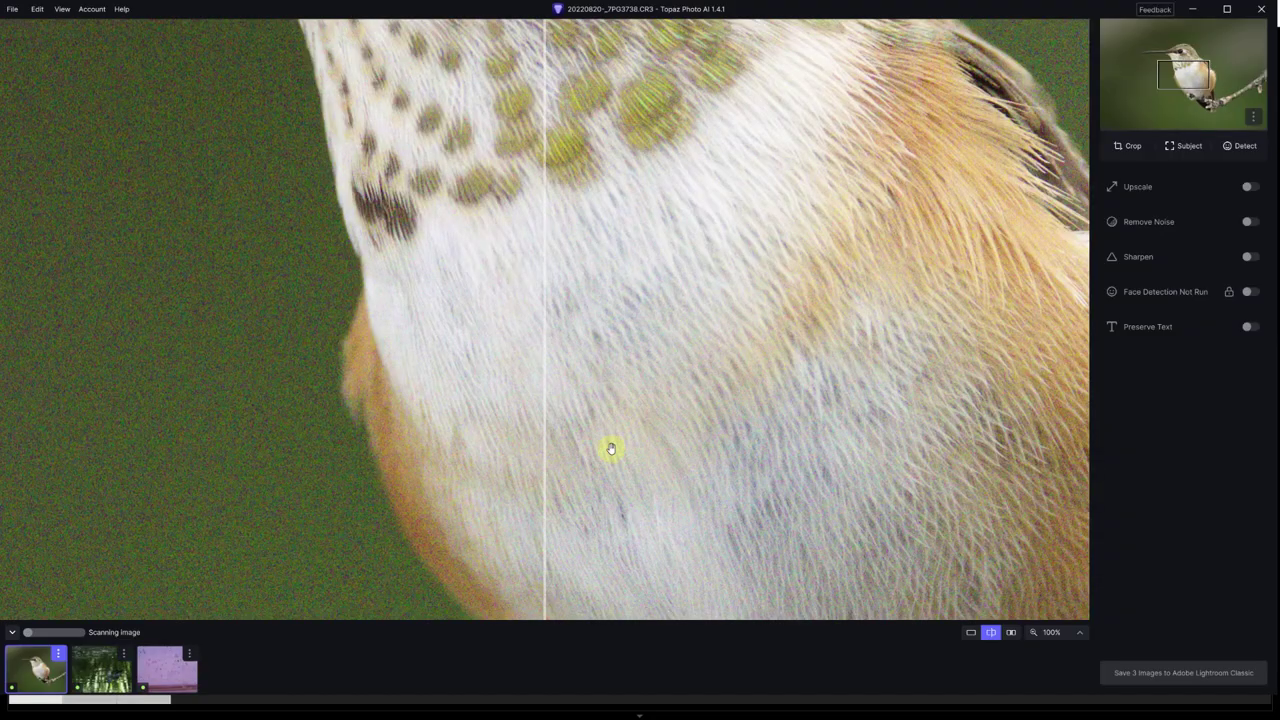
Step: Zoom the hummingbird out to 33% and enable Remove Noise after the scan
scroll(619, 275, down, 1)
scroll(620, 283, down, 2)
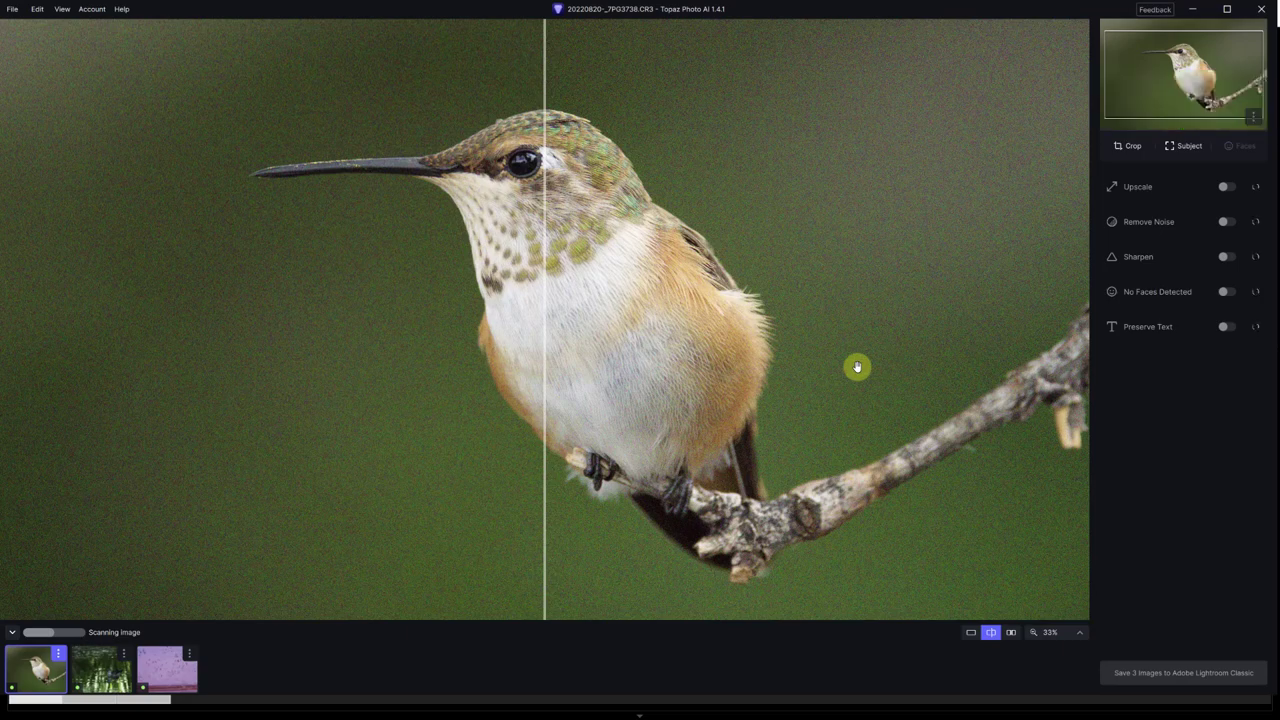
mouse_move(40, 669)
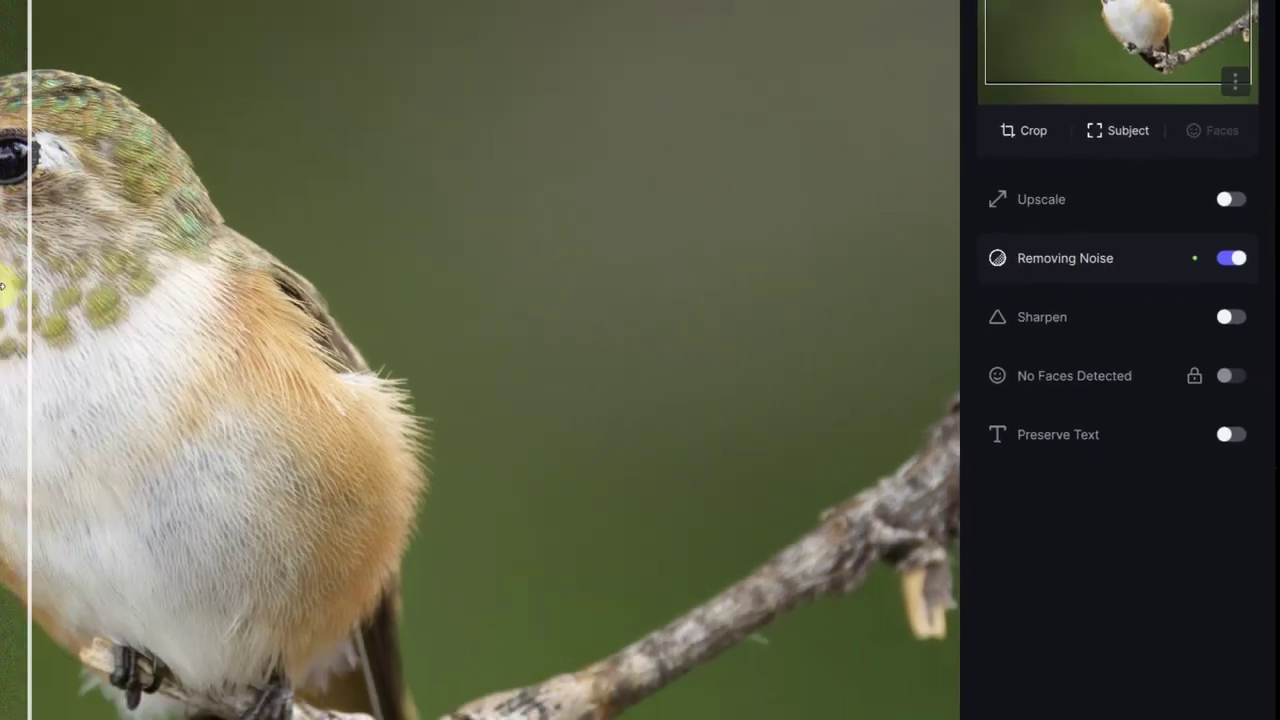
Step: Sweep the before/after divider across the hummingbird to compare original grain with the denoised result
drag(2, 285, 191, 225)
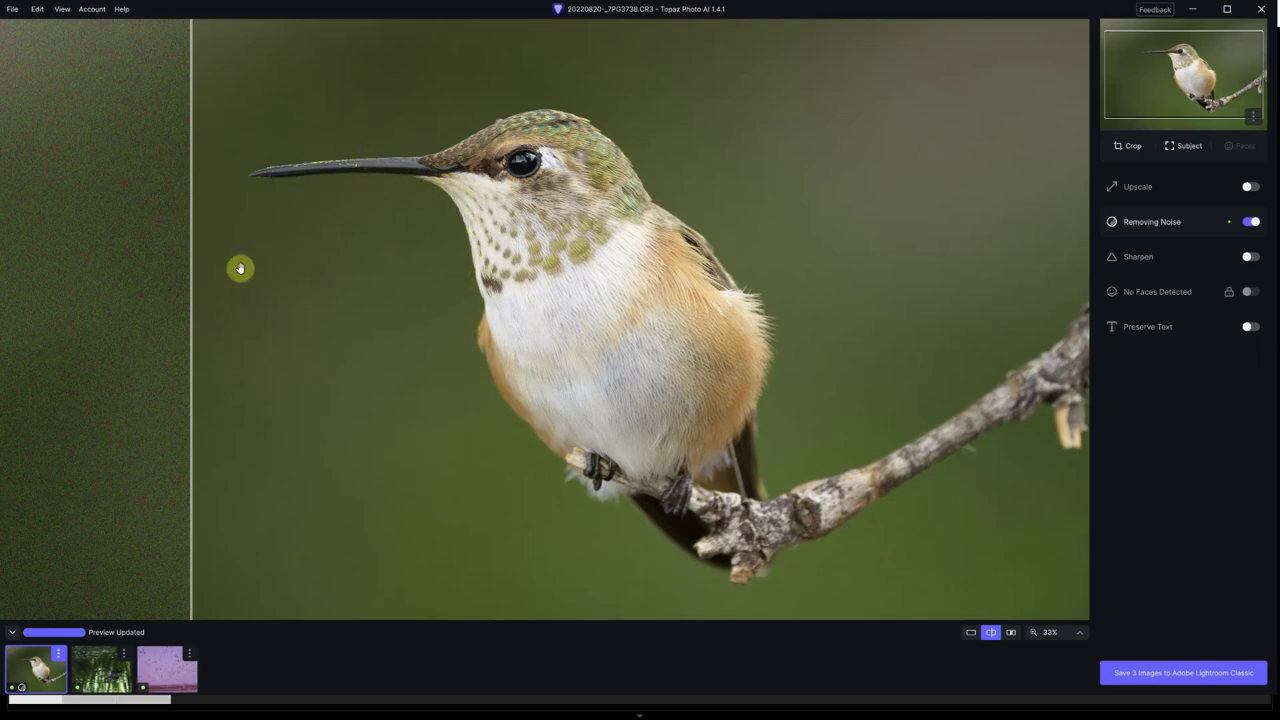
drag(191, 250, 160, 197)
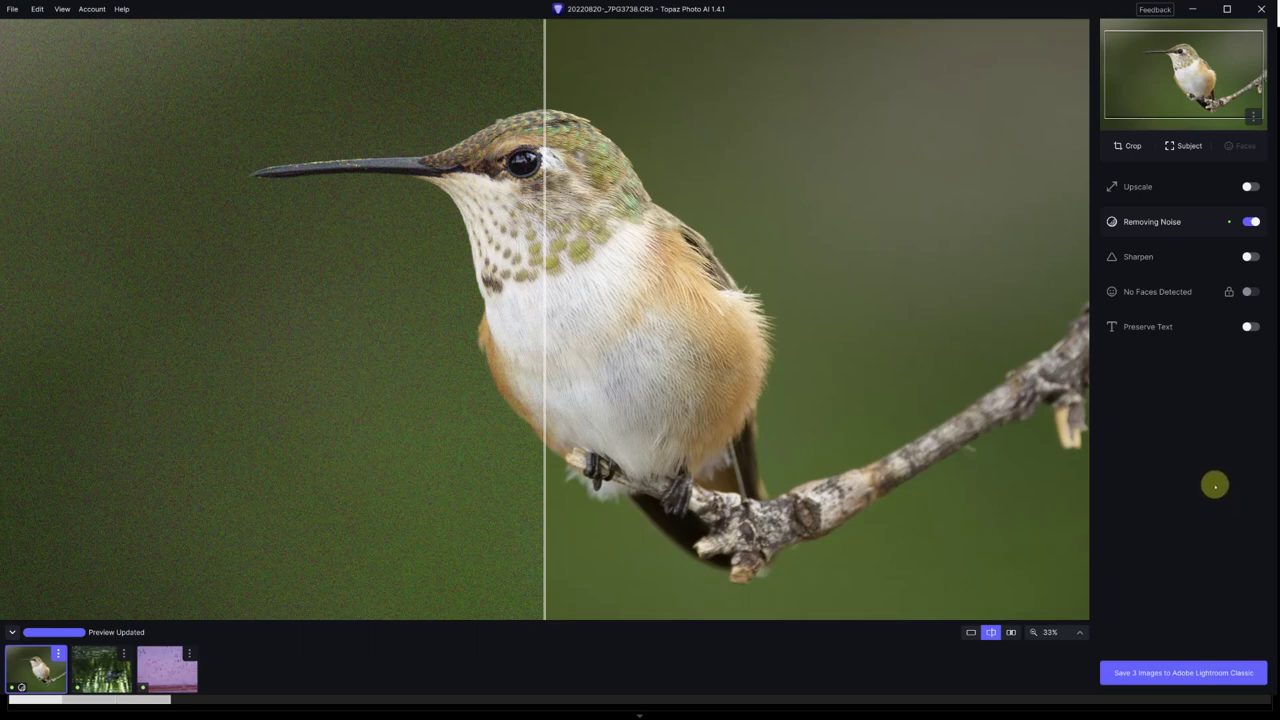
Step: Show the subject mask and set the refinement brush to Add at 161 px
click(1183, 146)
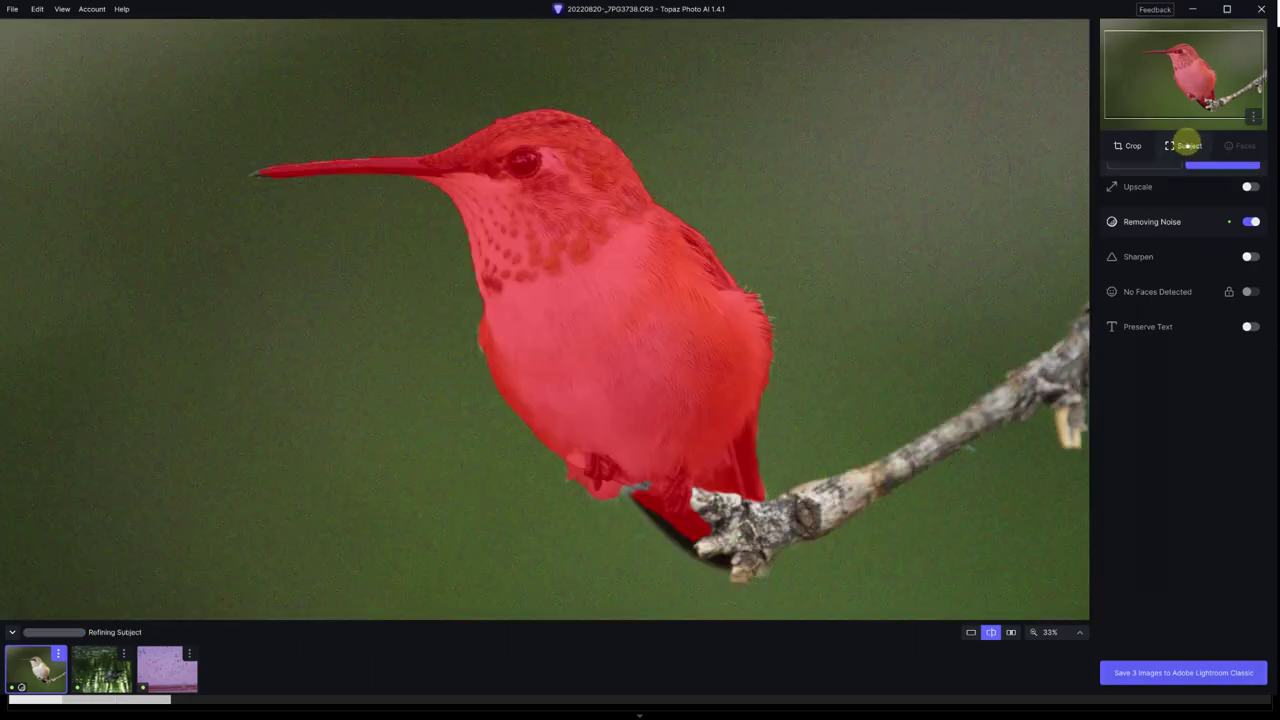
click(1187, 146)
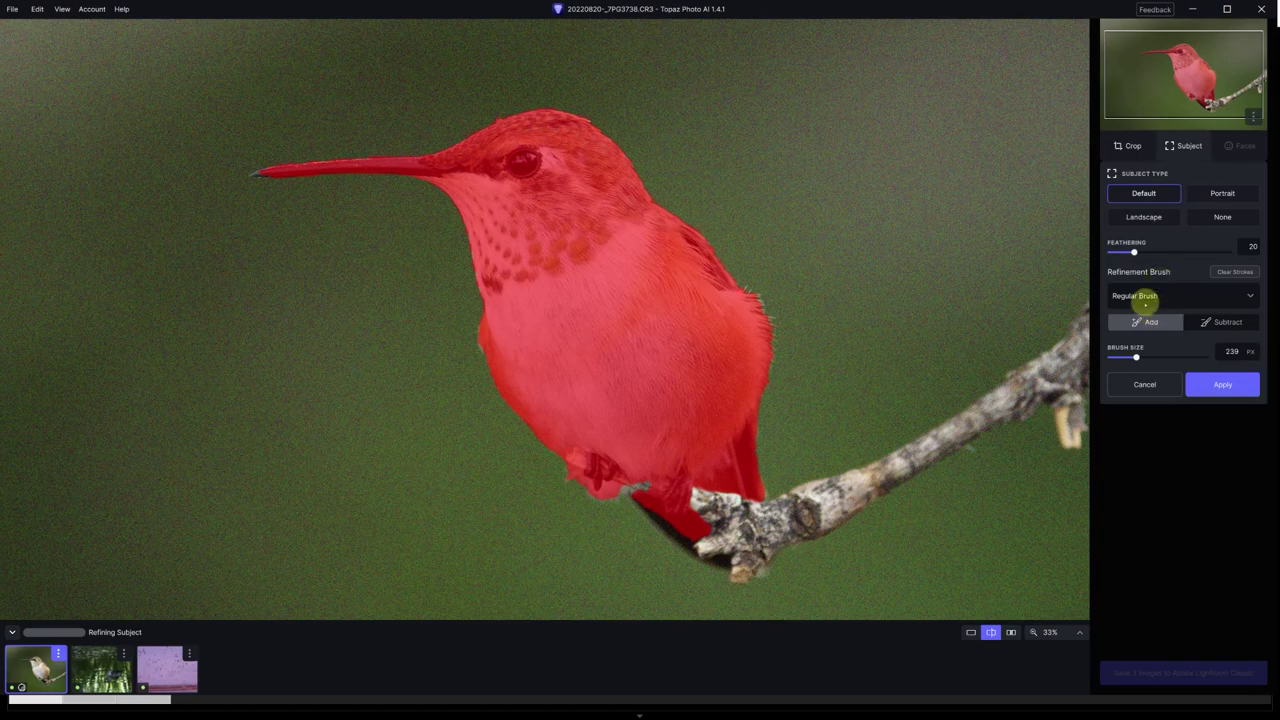
click(1136, 357)
drag(1136, 357, 1127, 357)
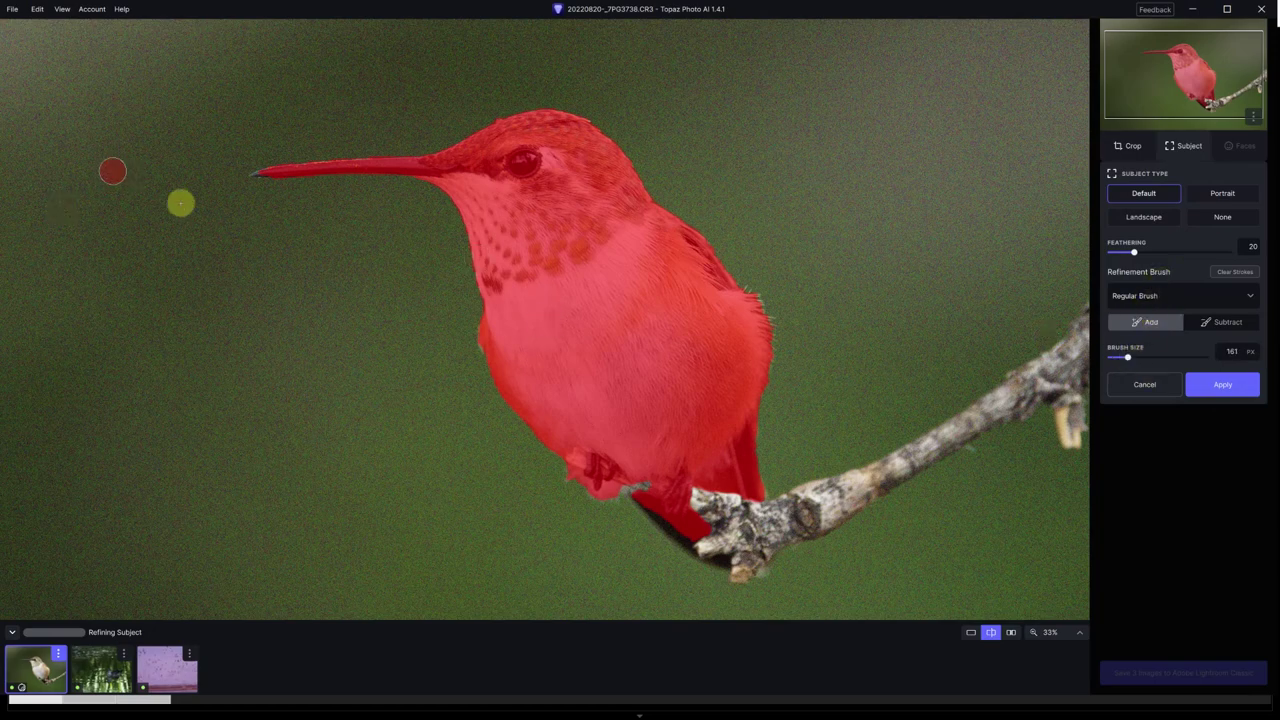
Step: Paint the beak tip, belly, legs and branch into the subject mask, then apply it
drag(251, 173, 254, 174)
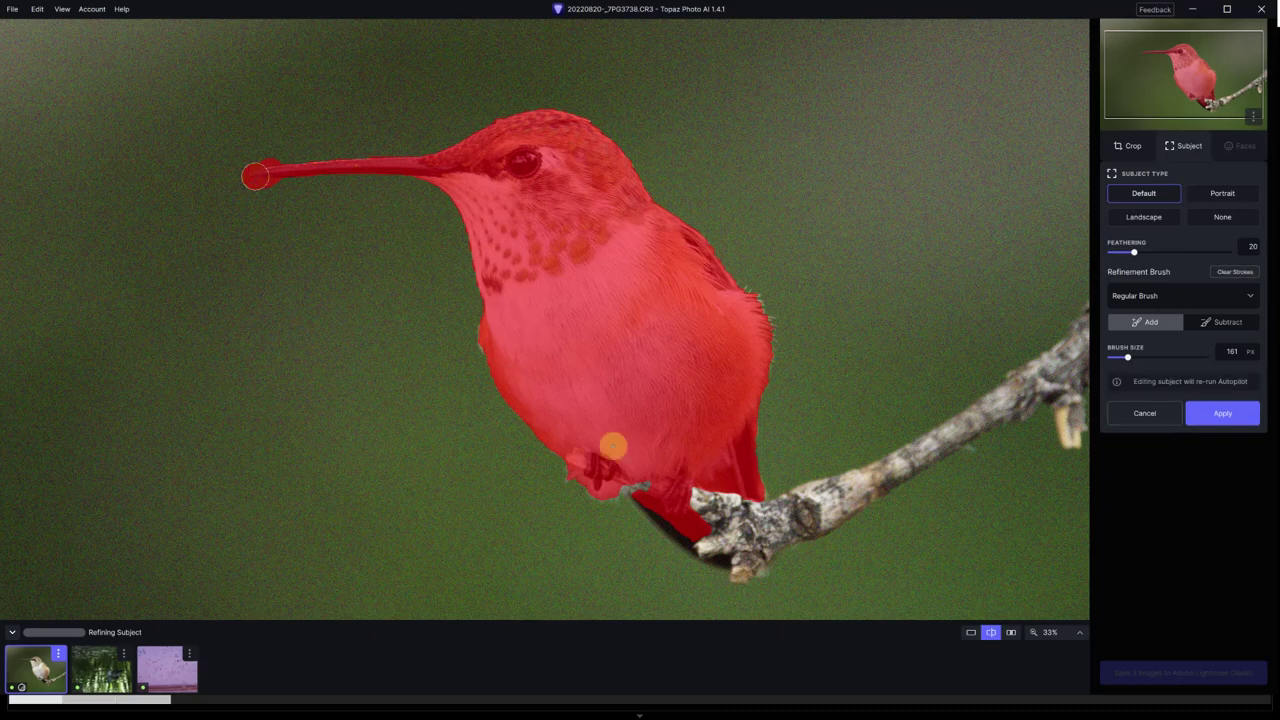
mouse_move(625, 486)
mouse_down()
mouse_move(699, 552)
mouse_move(727, 551)
mouse_up()
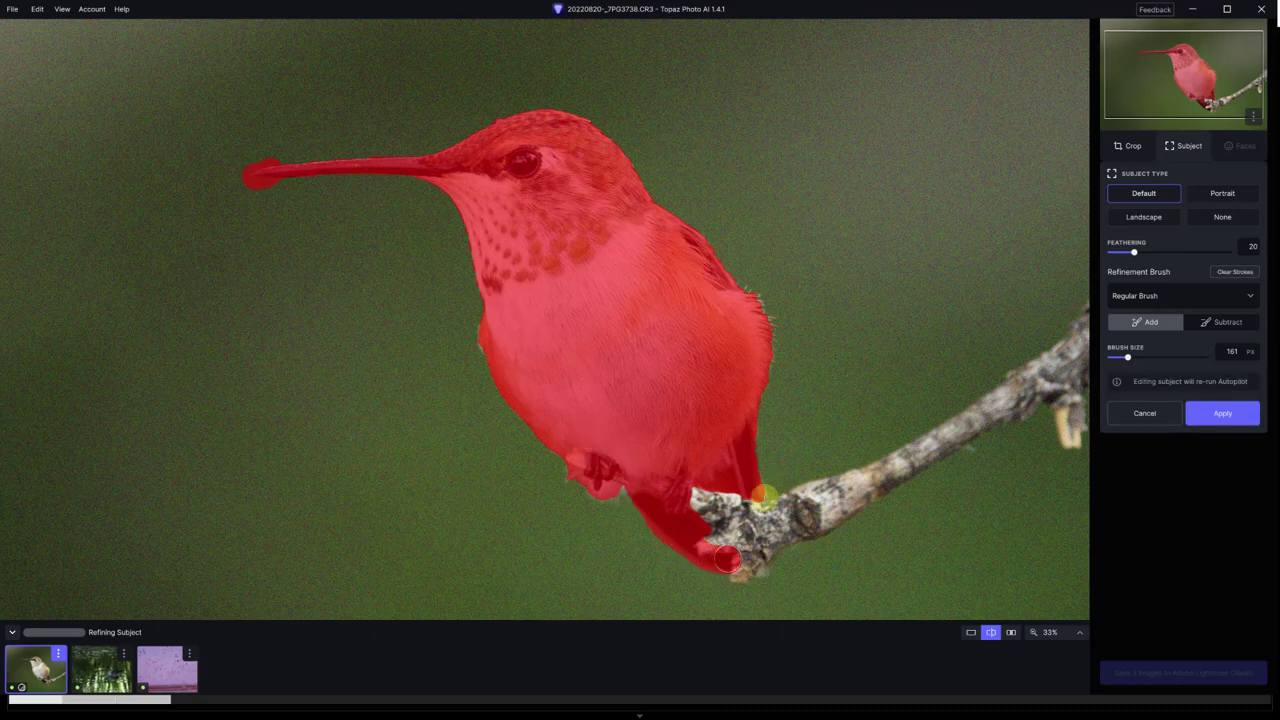
click(765, 492)
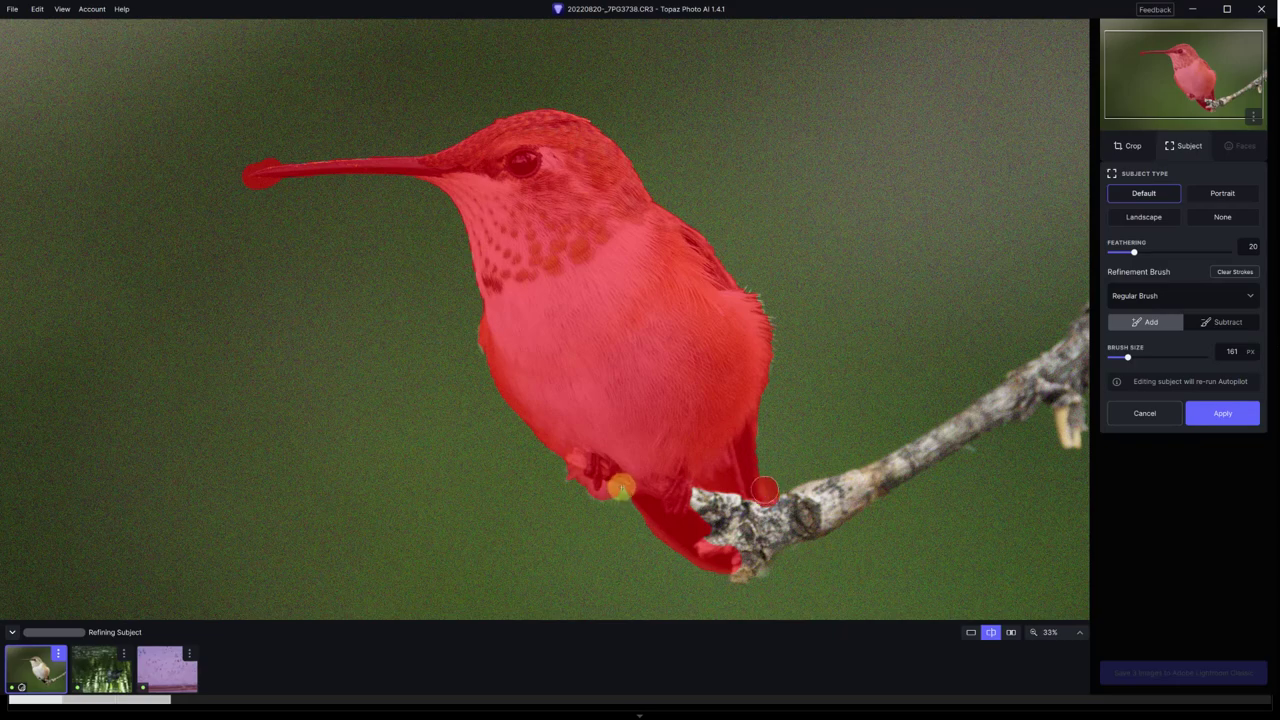
click(622, 487)
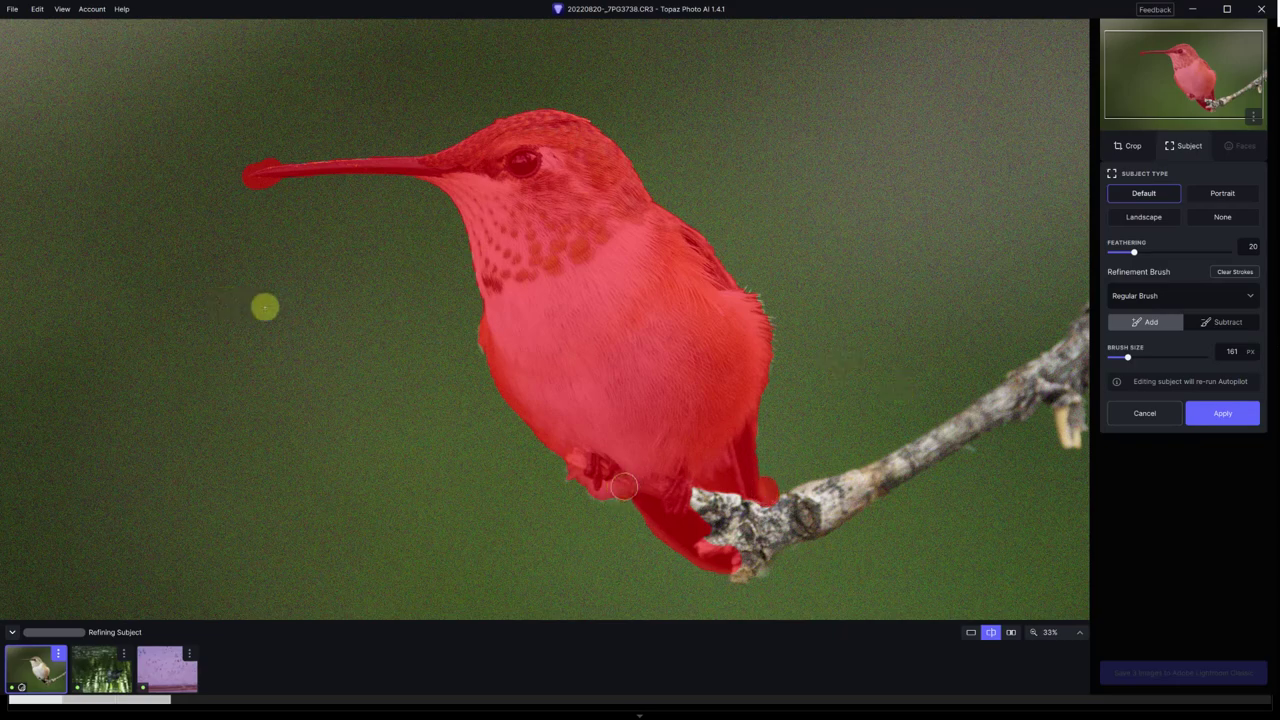
click(930, 373)
click(900, 364)
click(1220, 413)
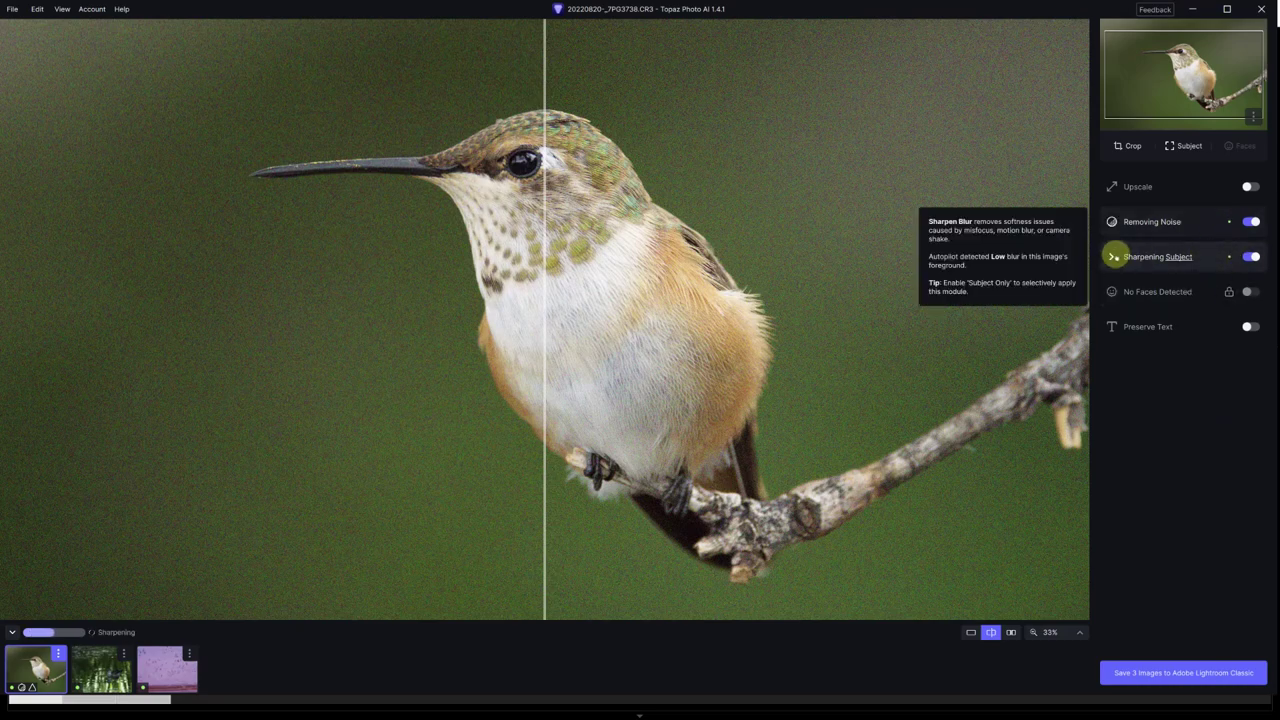
Step: Expand Sharpening Subject to show the Standard model at strength 75
click(1113, 256)
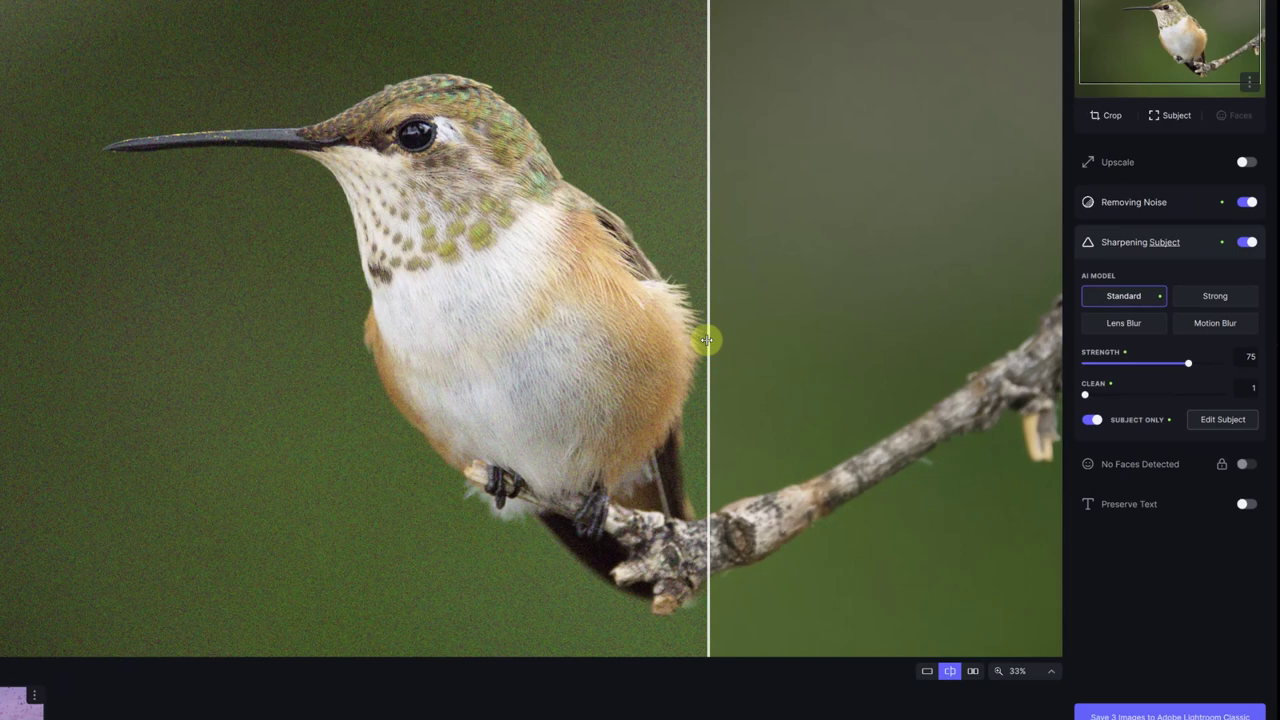
Step: Compare before/after, then lower the subject sharpening strength from 75 to 15
drag(706, 340, 209, 297)
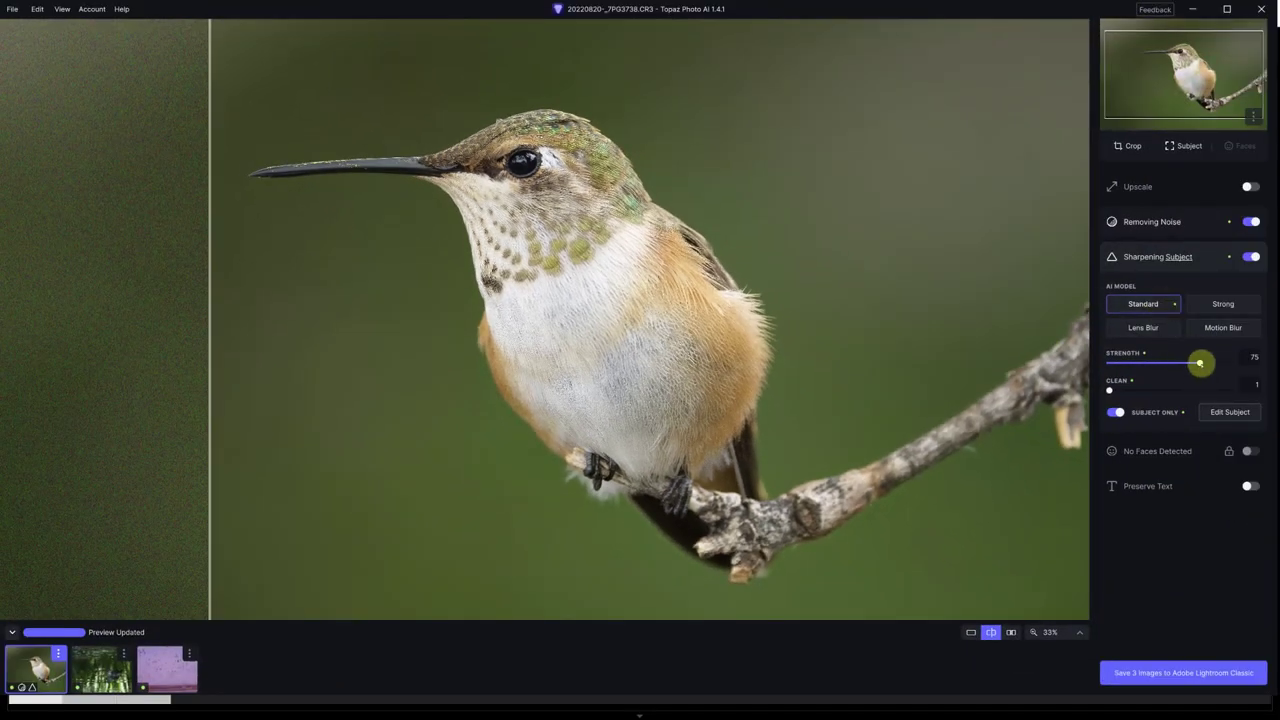
drag(1198, 362, 1129, 363)
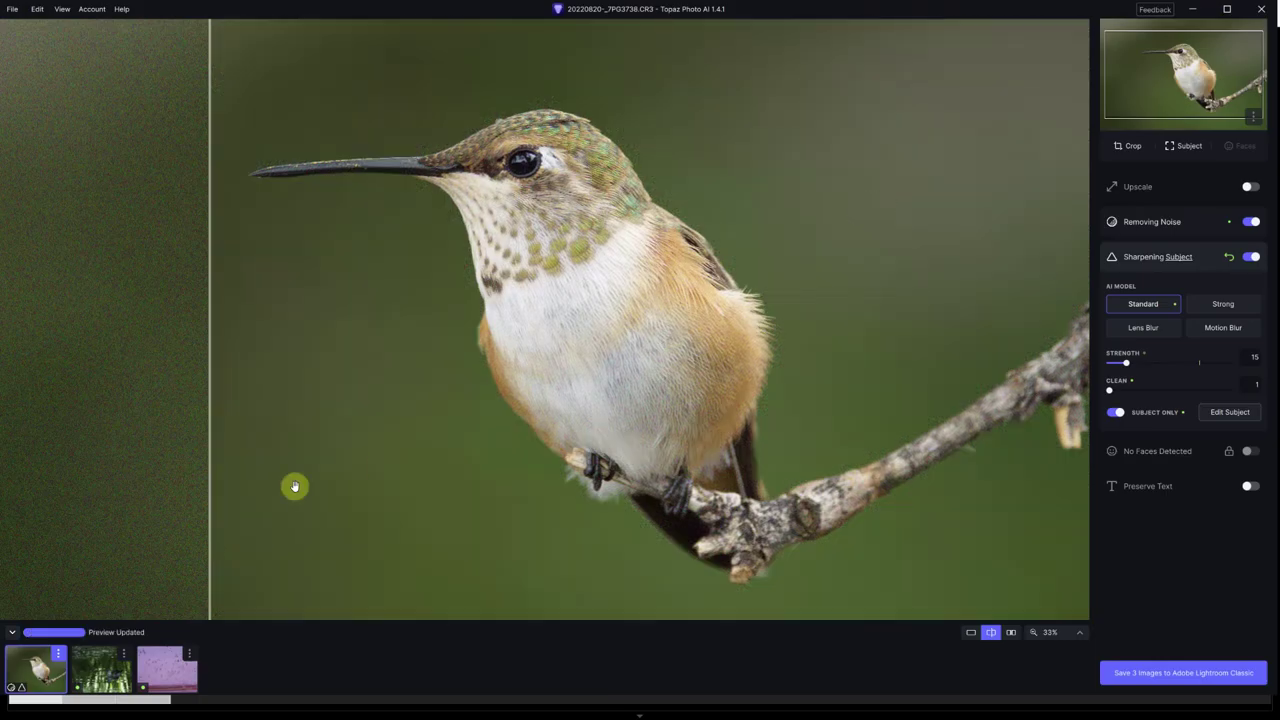
Step: Drag the split divider to compare the strength-15 hummingbird against the original
drag(208, 379, 232, 247)
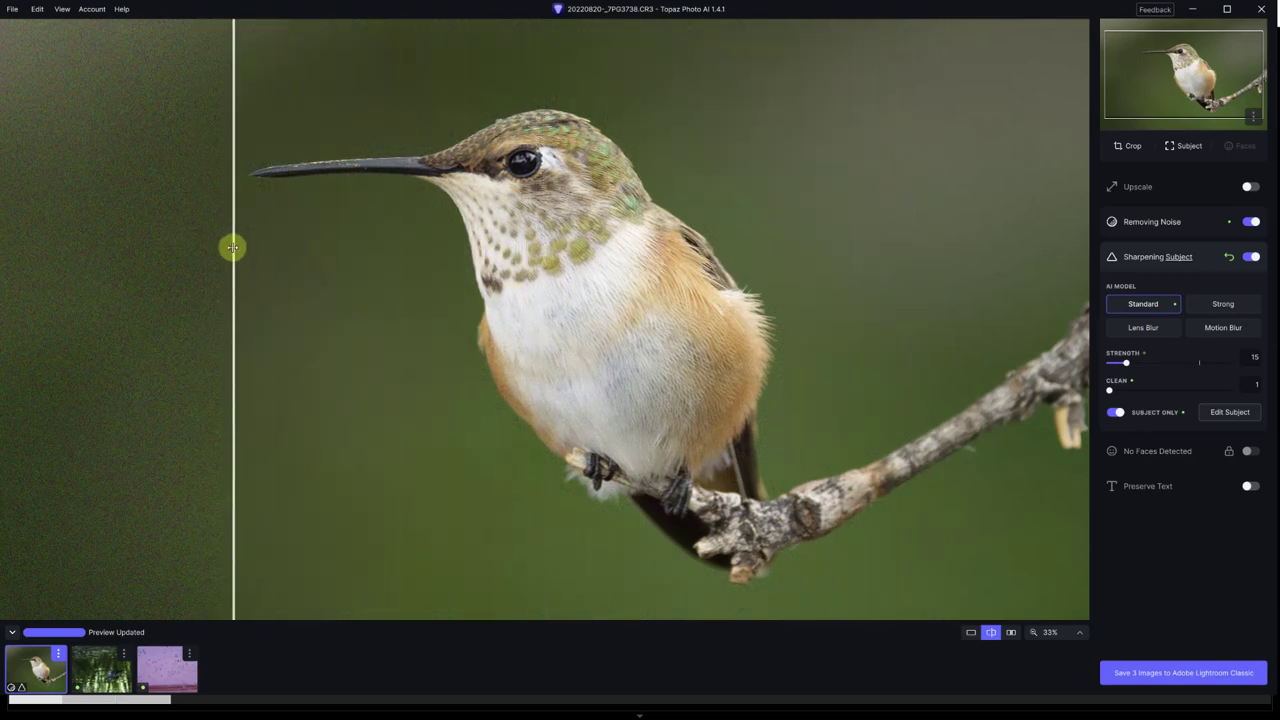
mouse_move(232, 247)
mouse_down()
mouse_move(610, 298)
mouse_move(911, 314)
mouse_move(454, 257)
mouse_move(223, 249)
mouse_move(603, 291)
mouse_move(986, 369)
mouse_move(230, 257)
mouse_up()
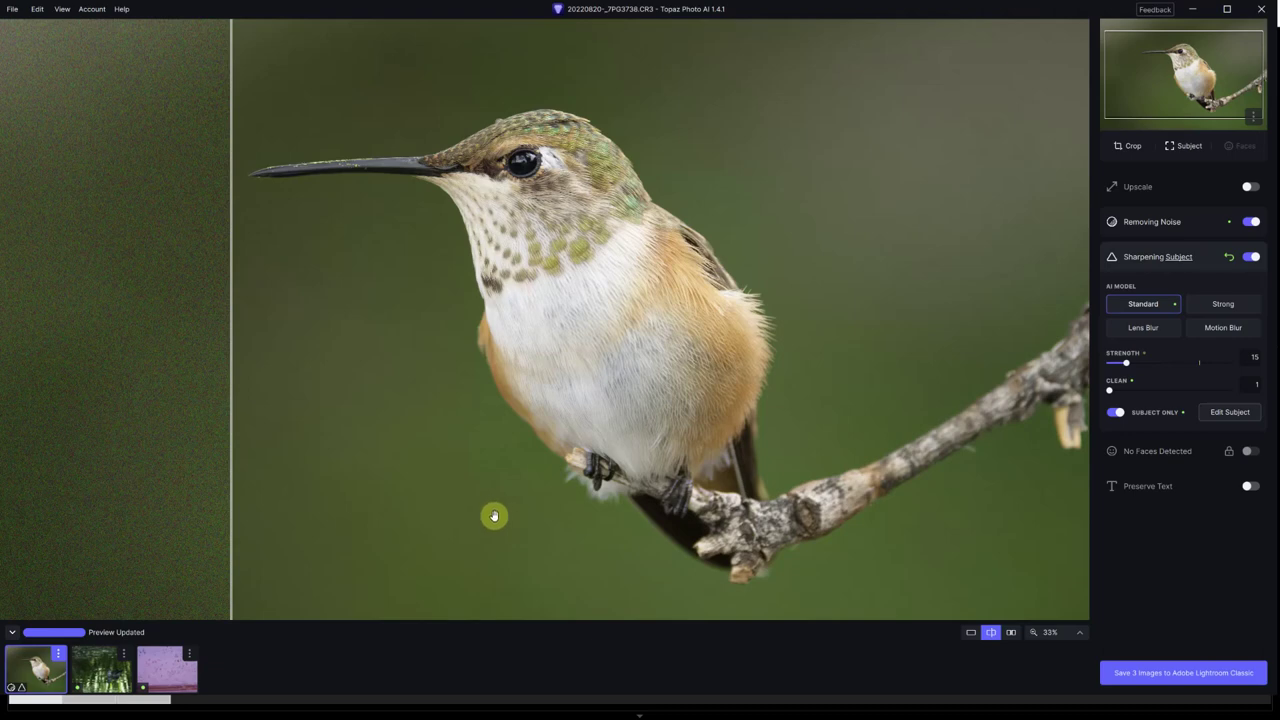
Step: Open 20220727-_7PG1067.CR3, compare the denoised duck with the original, and preview its subject mask
click(100, 670)
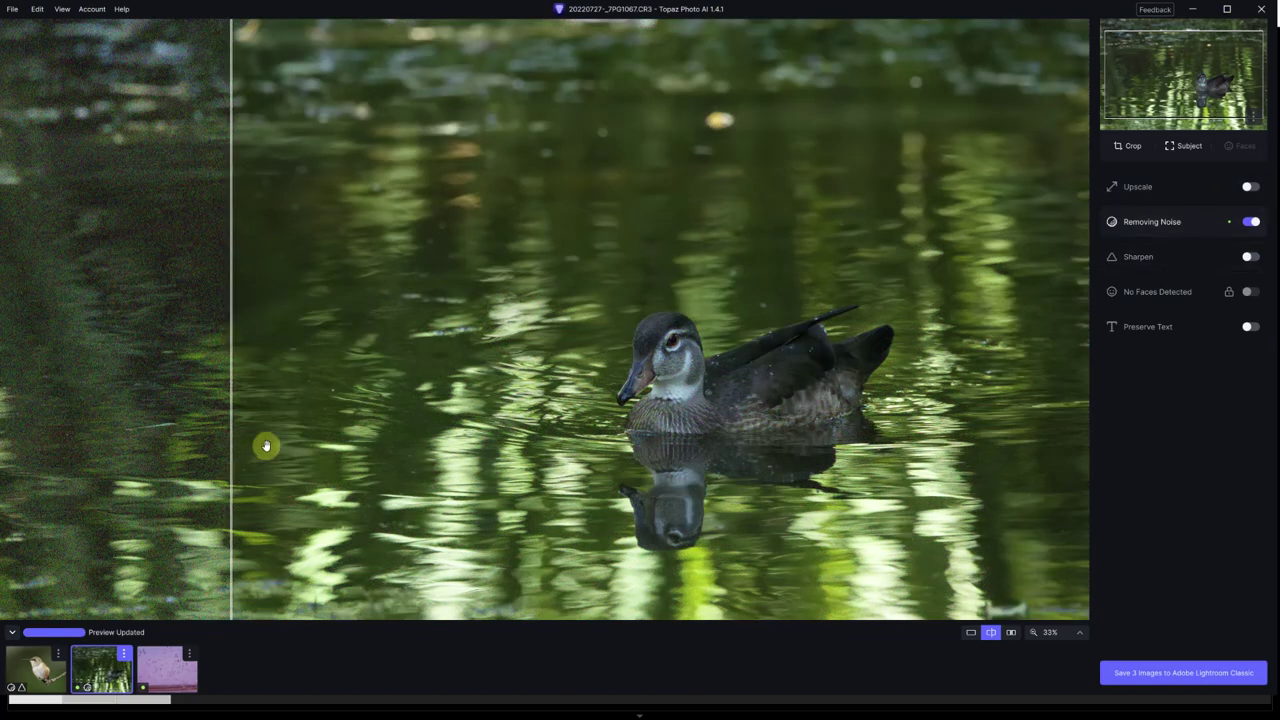
drag(230, 422, 1164, 403)
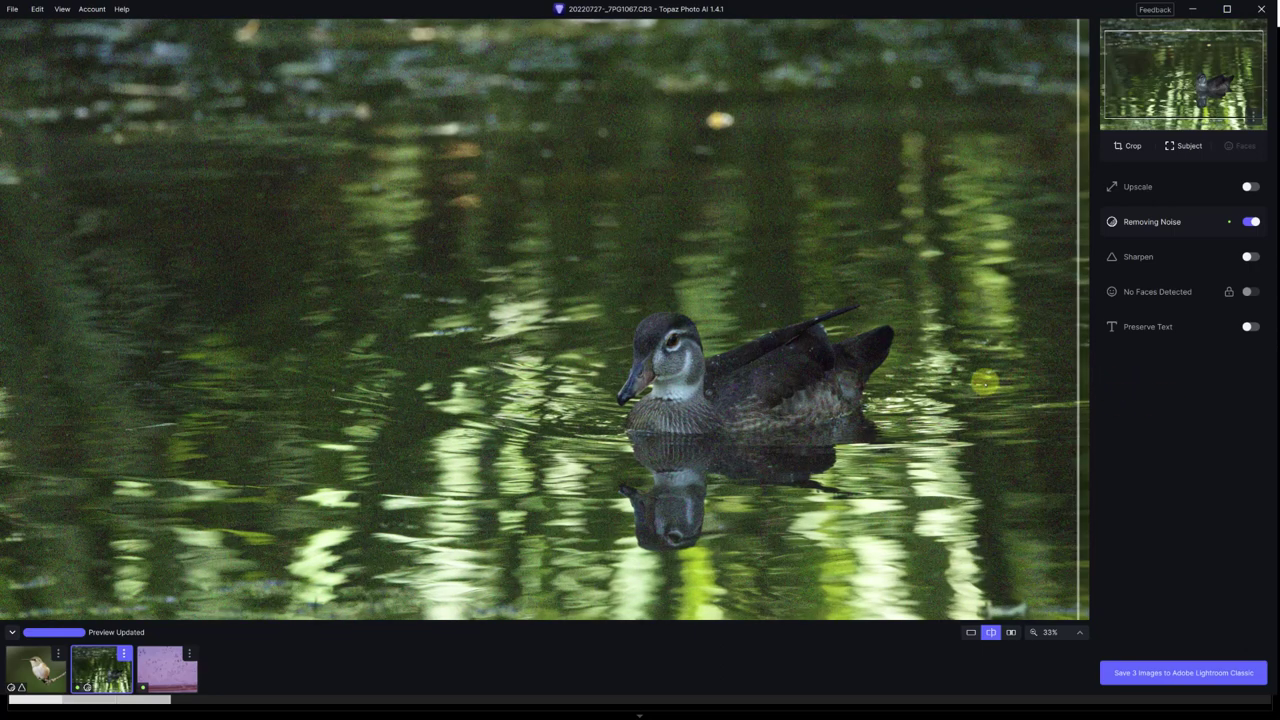
drag(953, 377, 490, 330)
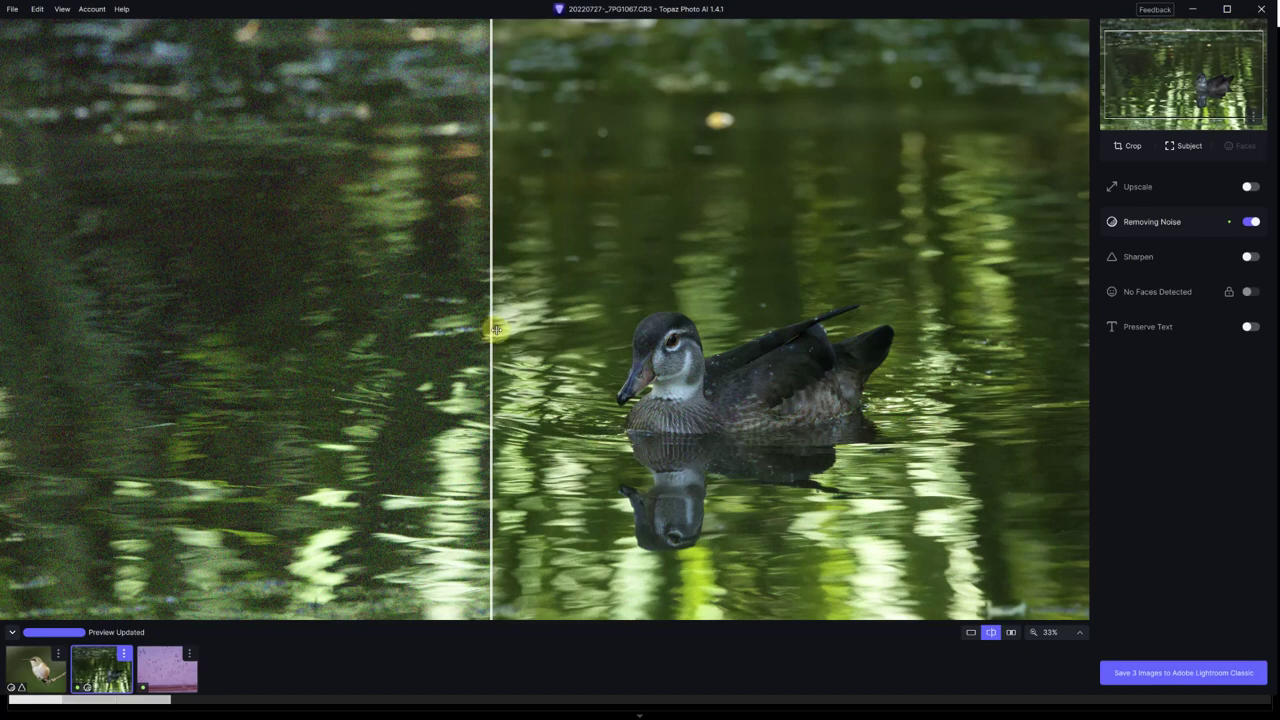
click(1200, 330)
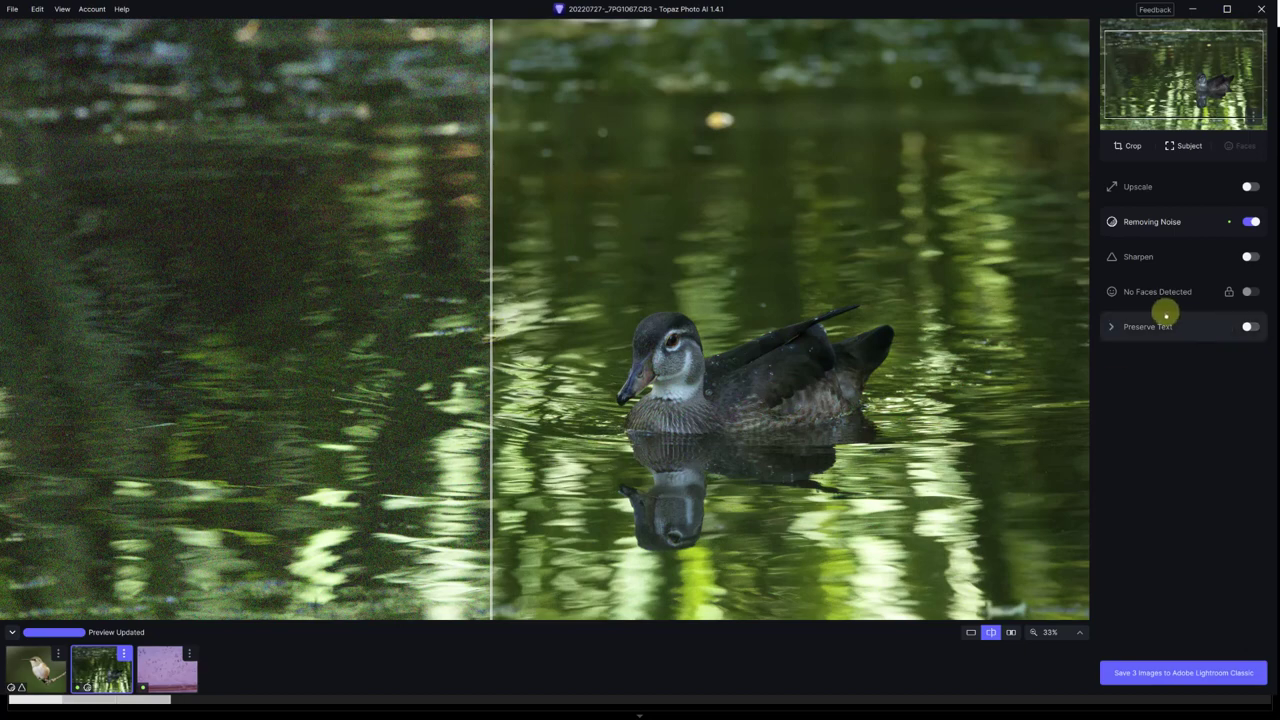
click(1188, 146)
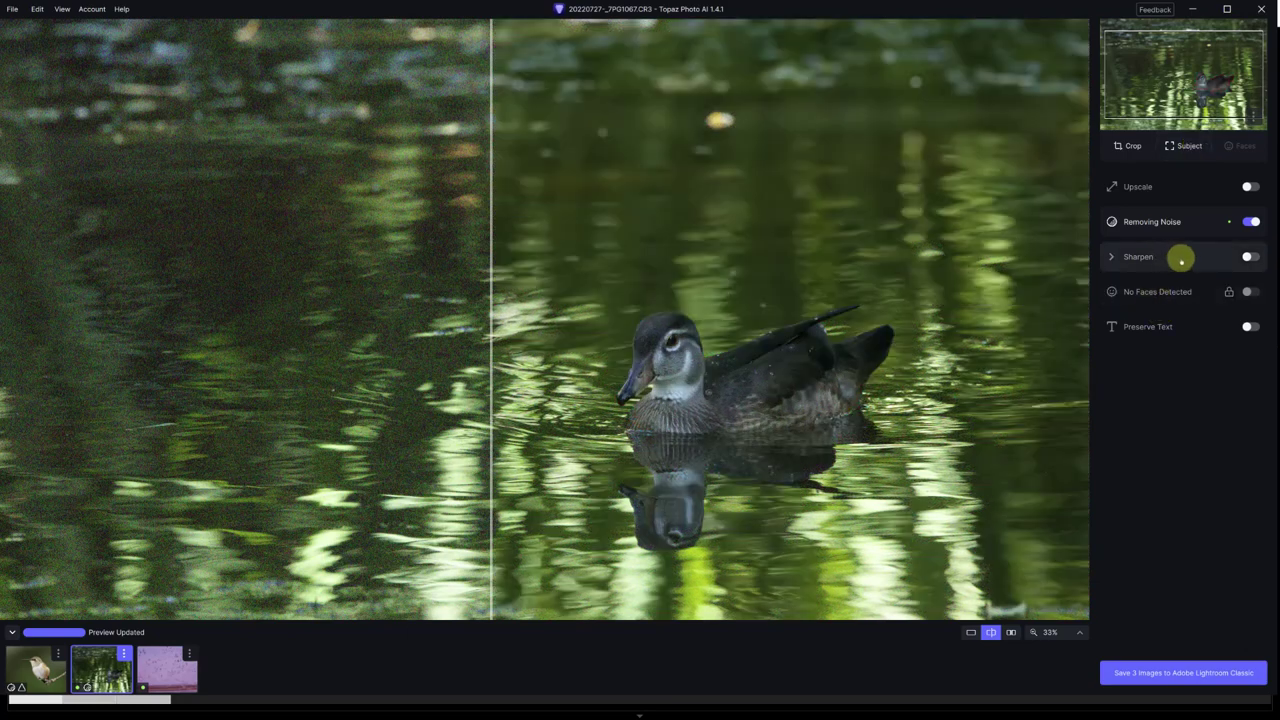
Step: Enable Standard-model subject sharpening at strength 70 on the duck and compare it at 100% zoom
click(1250, 256)
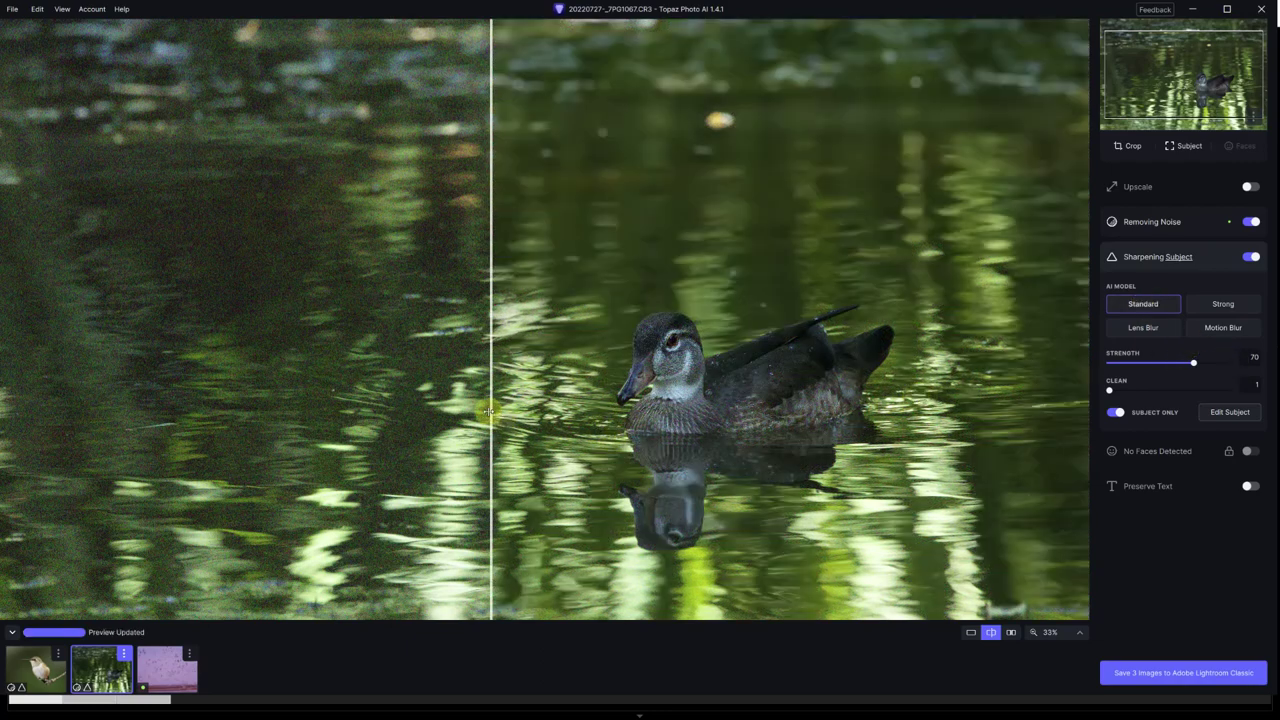
drag(490, 410, 568, 390)
click(757, 423)
scroll(759, 423, up, 5)
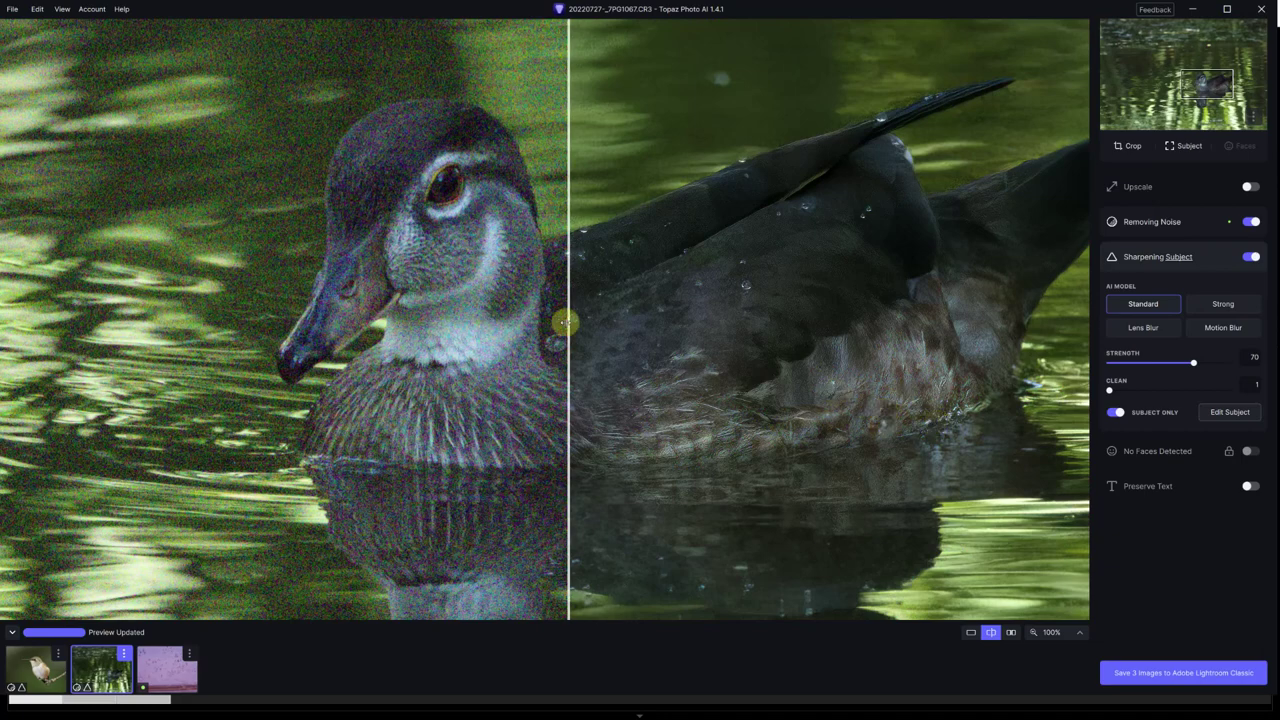
Step: Reduce the duck's sharpening strength from 70 to 10, checking each change against the original
mouse_move(567, 323)
mouse_down()
mouse_move(290, 302)
mouse_move(553, 335)
mouse_up()
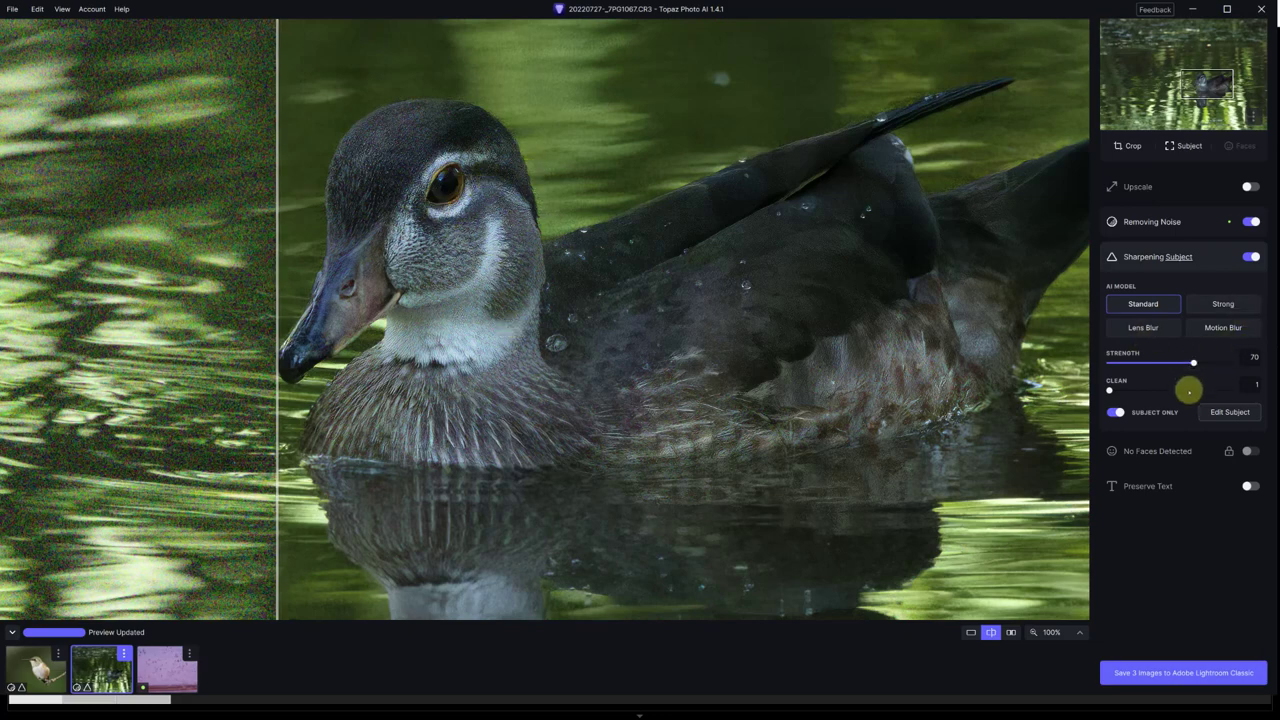
drag(1193, 364, 1134, 364)
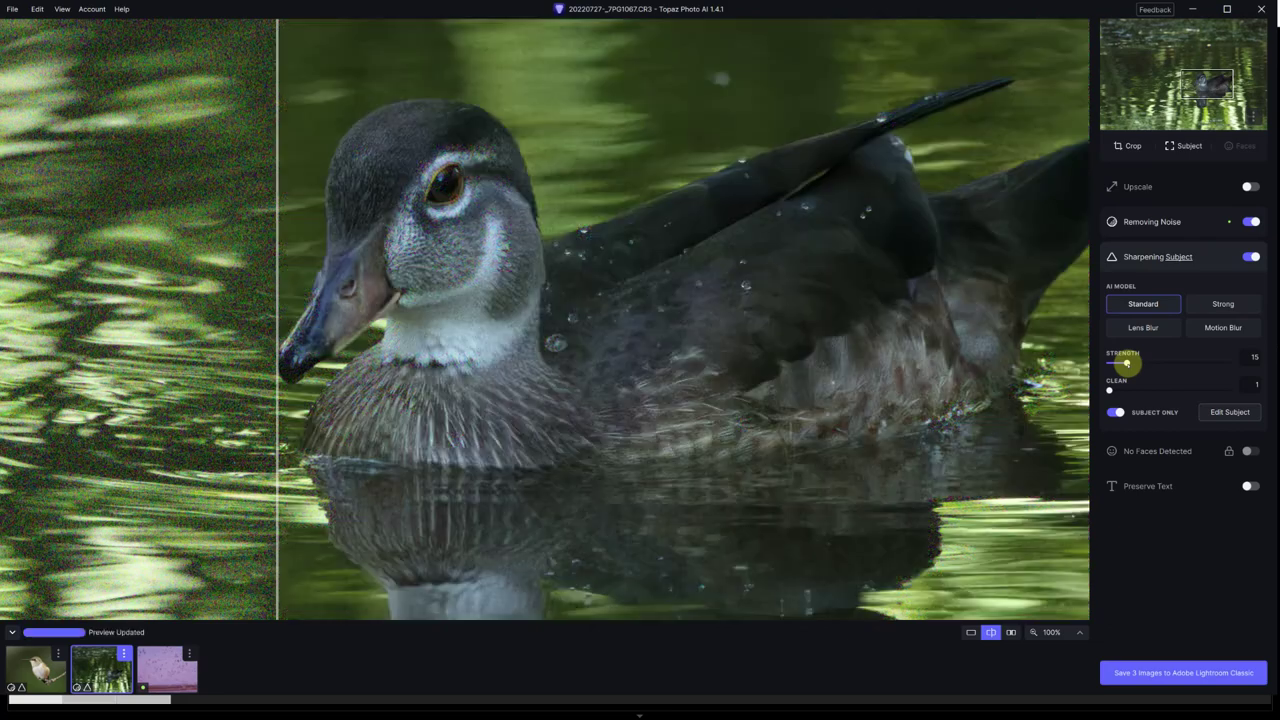
drag(279, 300, 242, 303)
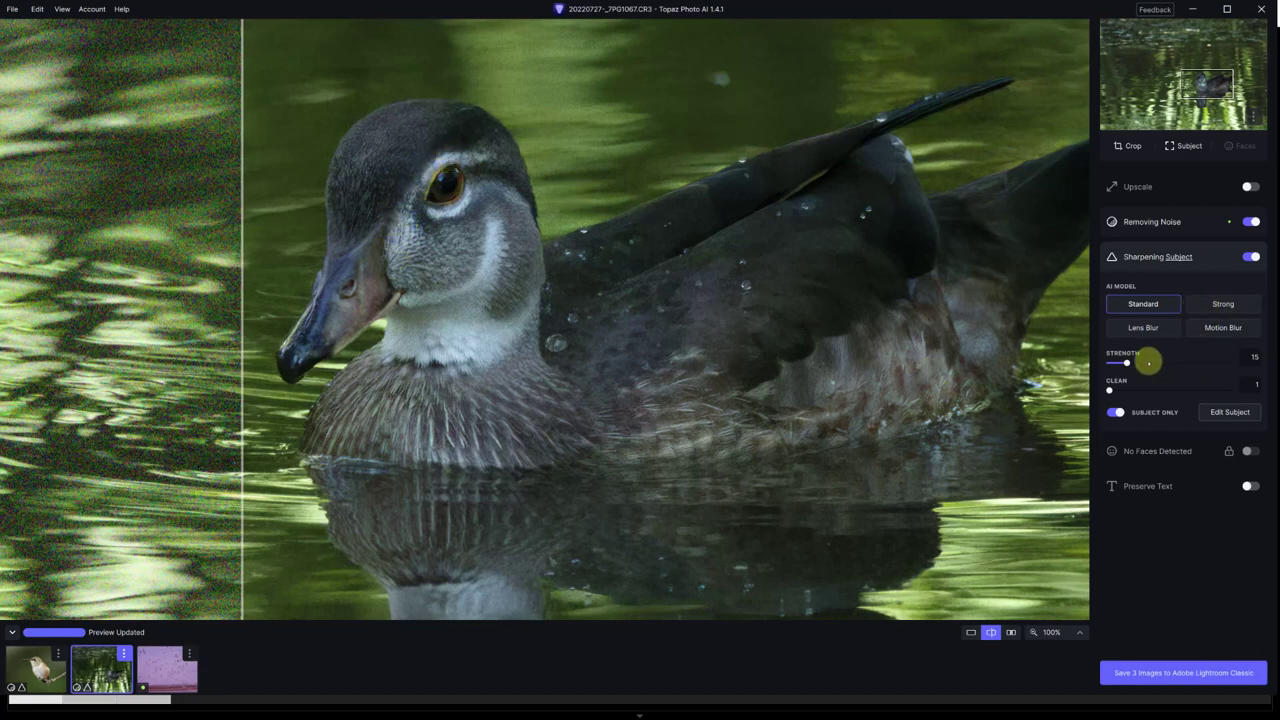
drag(1126, 363, 1122, 366)
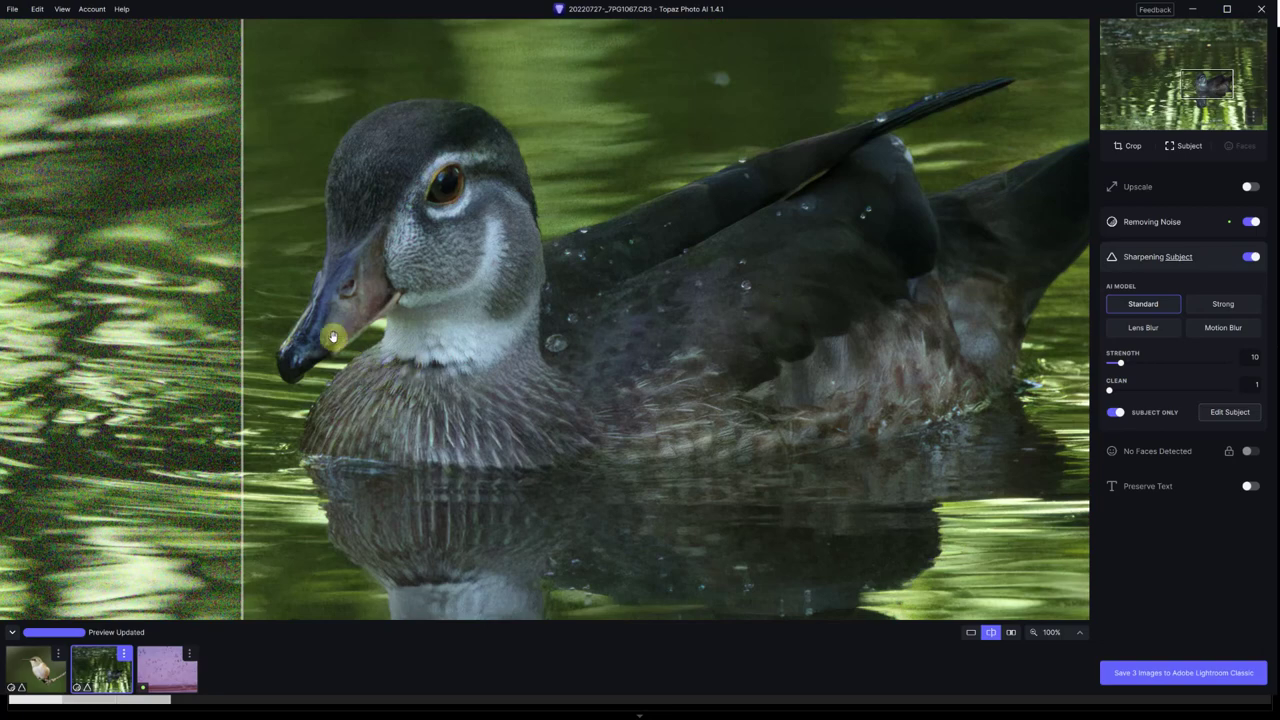
mouse_move(241, 314)
mouse_down()
mouse_move(1040, 329)
mouse_move(162, 309)
mouse_move(929, 349)
mouse_move(244, 321)
mouse_up()
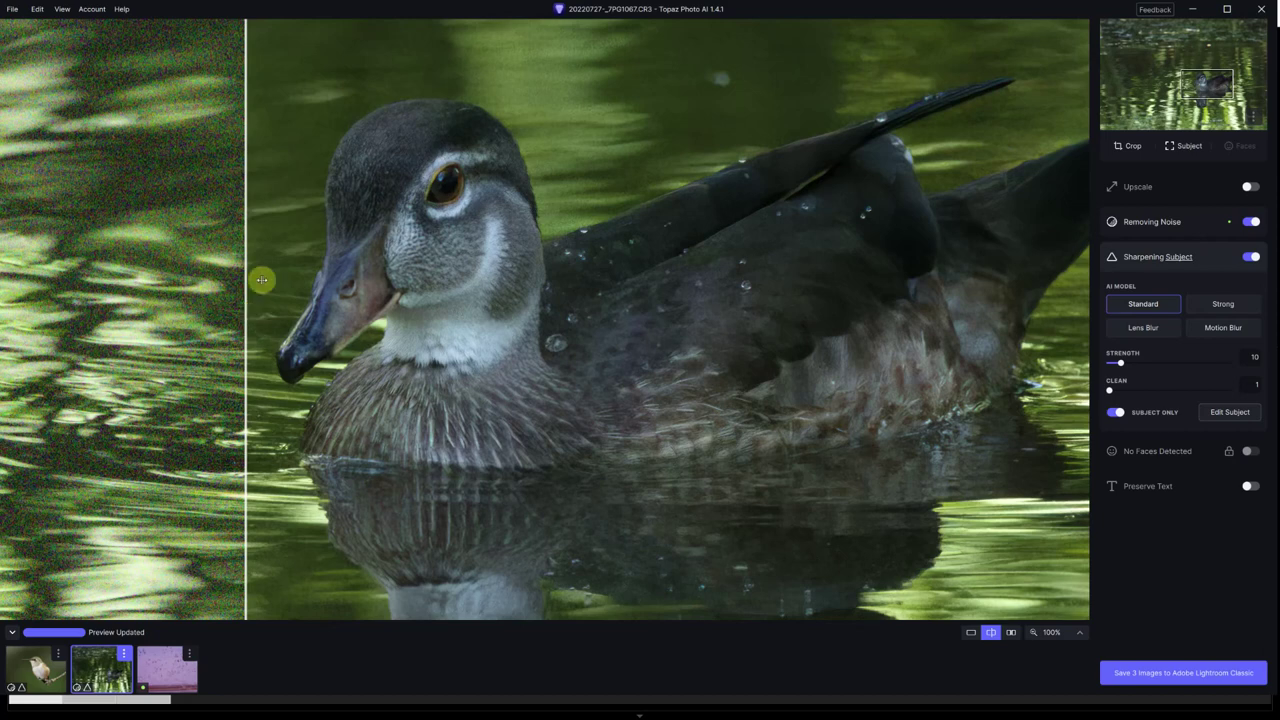
Step: Switch to the snow geese photo and view the flock at 50% magnification
click(160, 666)
click(1081, 631)
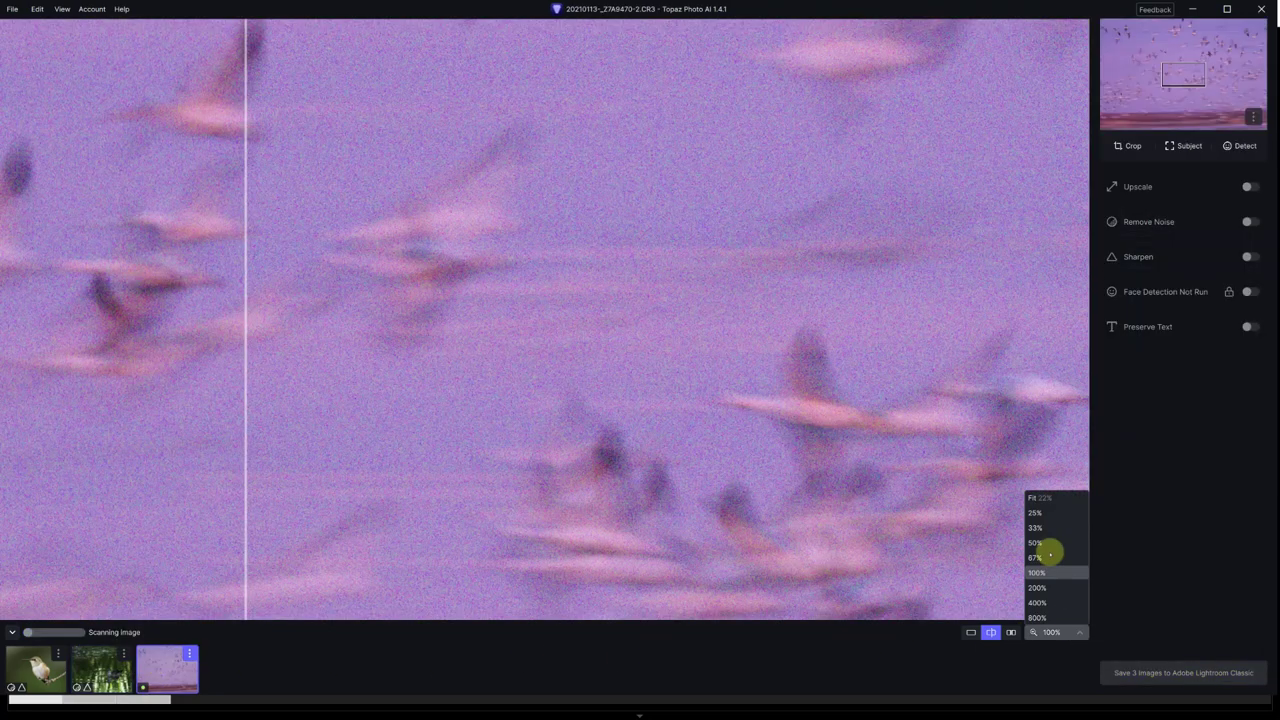
click(1038, 542)
drag(860, 378, 860, 489)
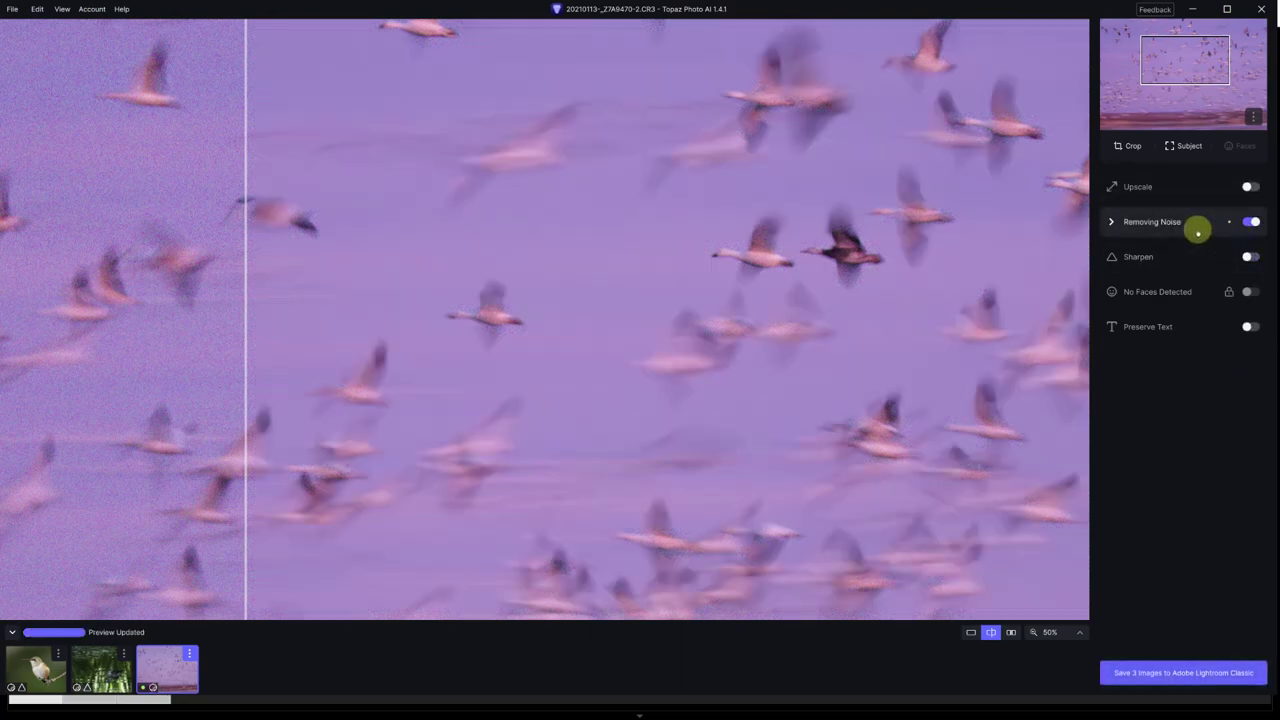
Step: Show the RAW Normal noise settings (strength 40, refine detail 40) and compare denoised versus original
click(1113, 223)
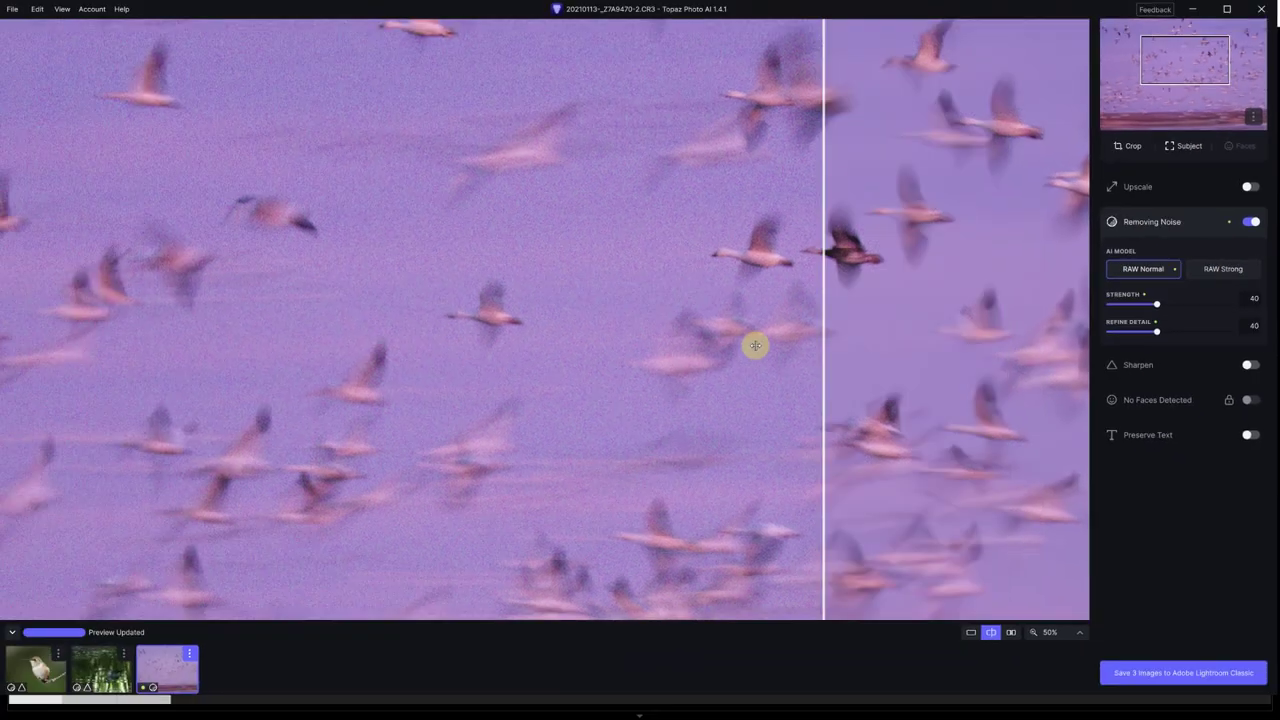
drag(755, 345, 200, 297)
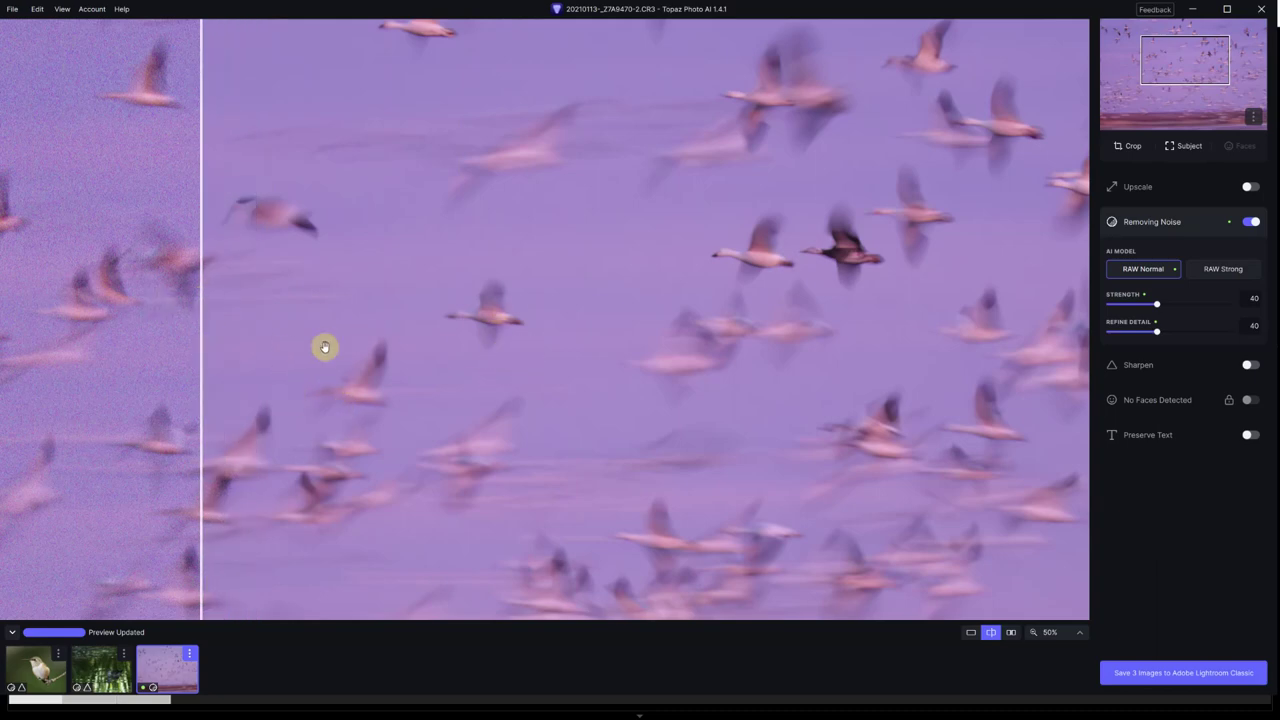
drag(386, 354, 680, 364)
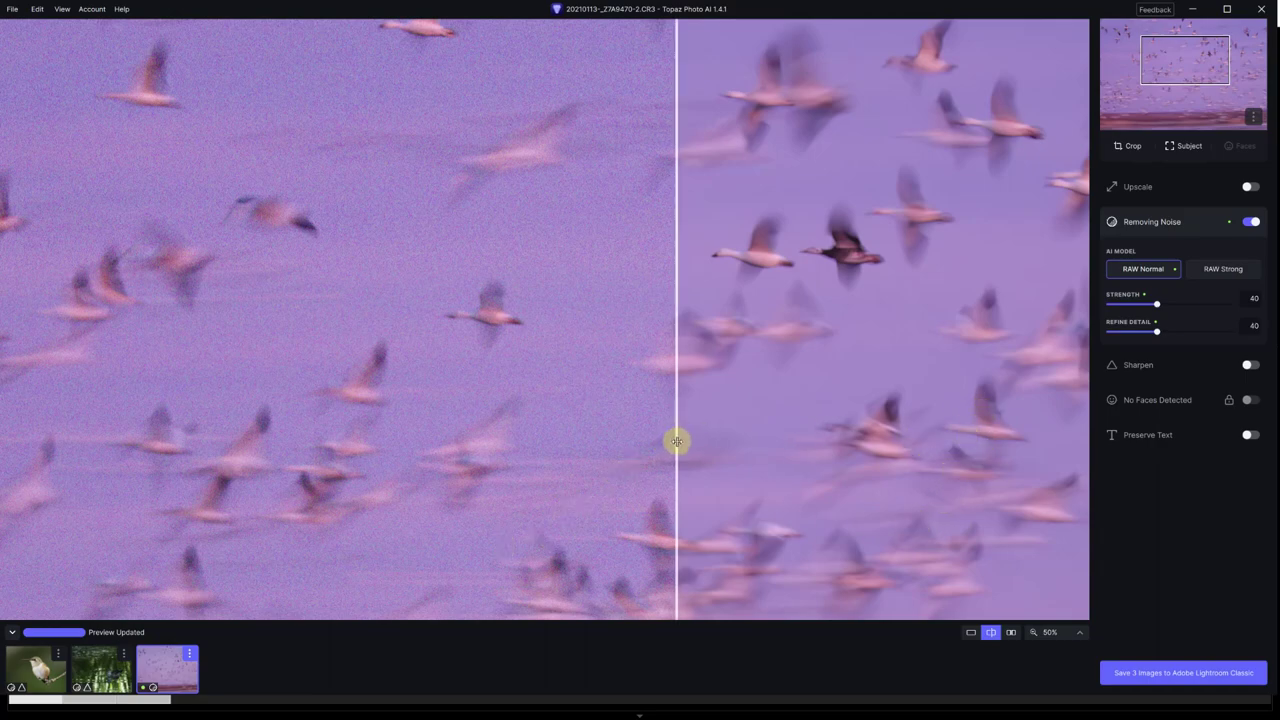
drag(677, 441, 396, 389)
Step: Zoom to 200% on the central geese and compare original against denoised up close
drag(817, 349, 609, 354)
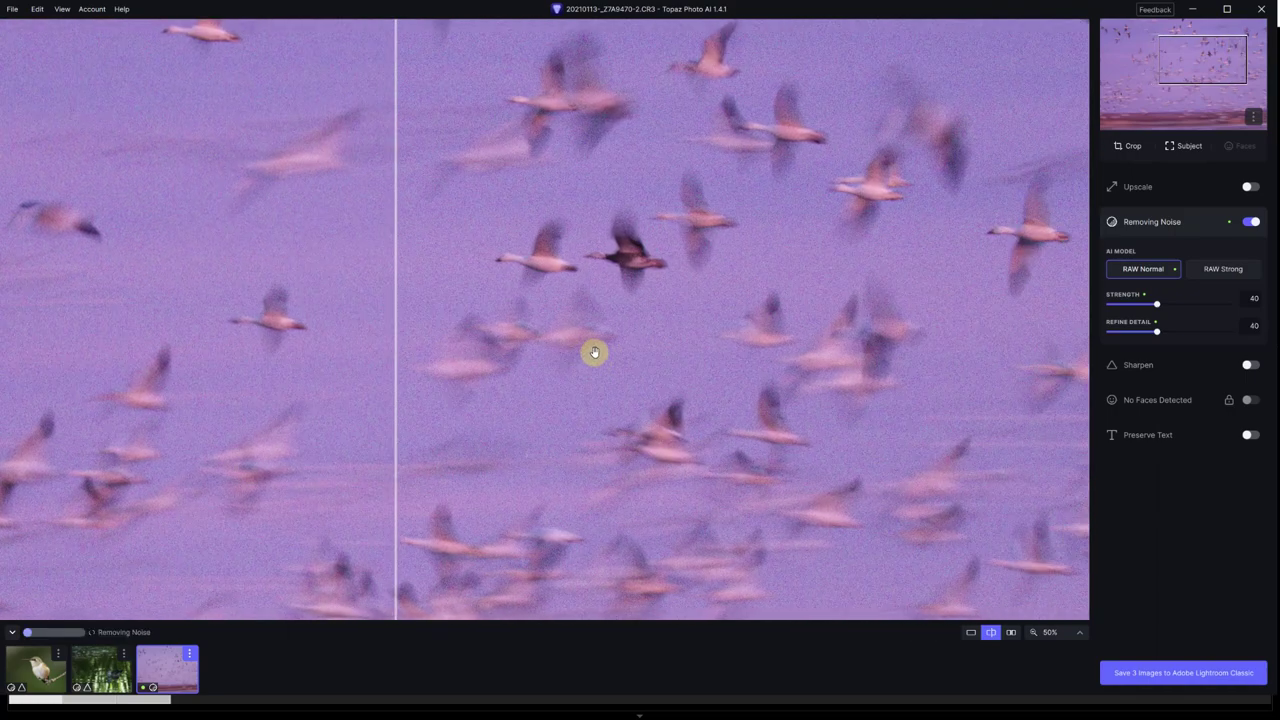
scroll(594, 352, up, 2)
scroll(608, 355, down, 1)
scroll(614, 365, up, 1)
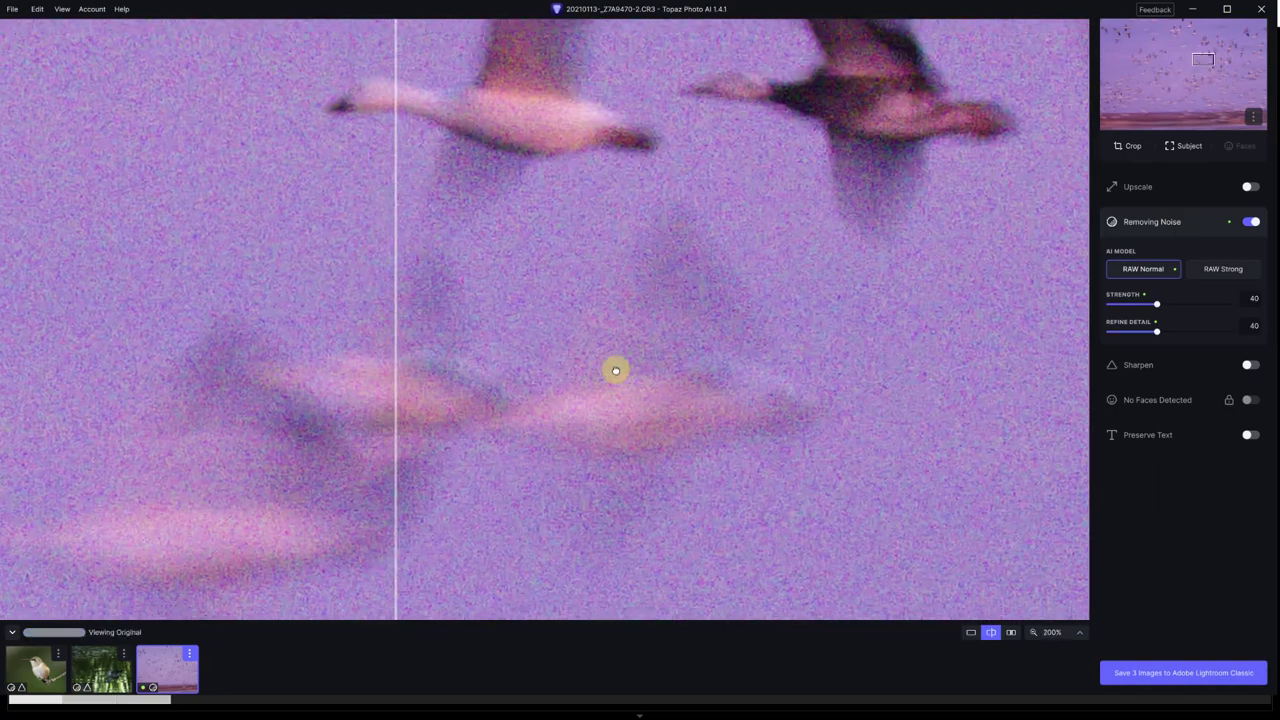
drag(396, 326, 509, 309)
Step: Set the preview zoom to 100% and reveal more of the denoised side
click(1079, 632)
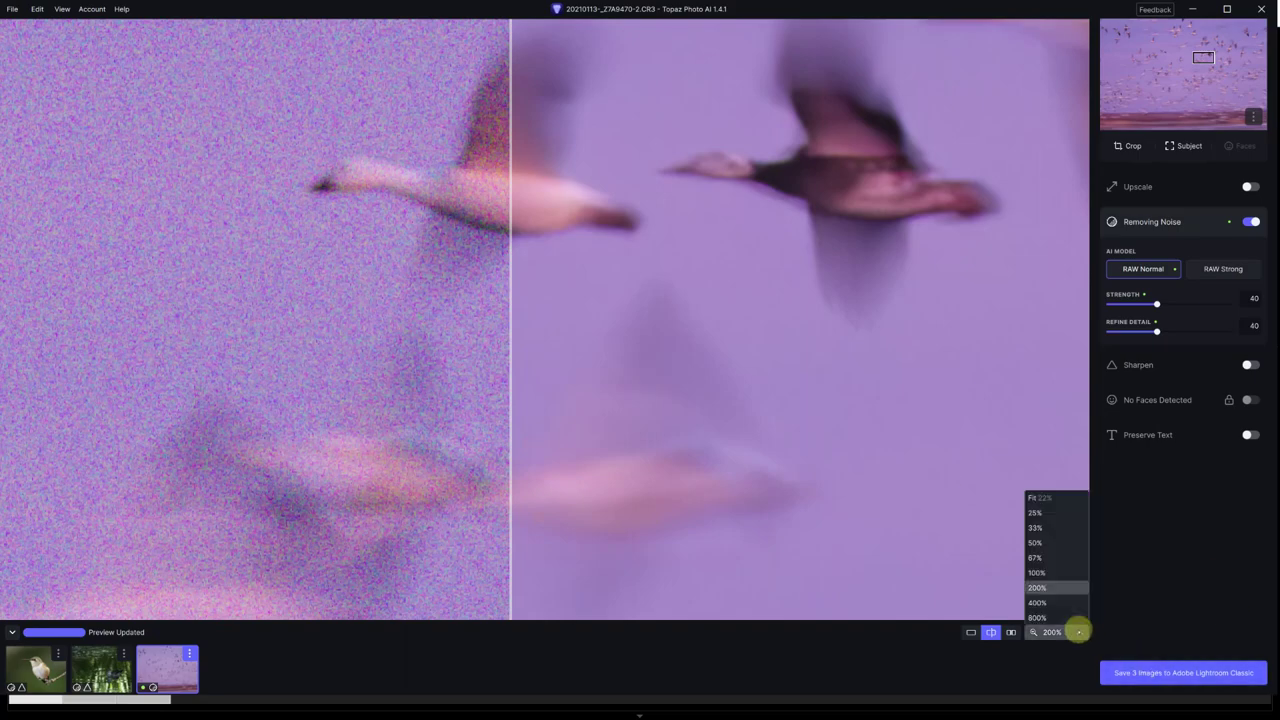
click(1049, 572)
drag(929, 389, 205, 209)
click(1186, 146)
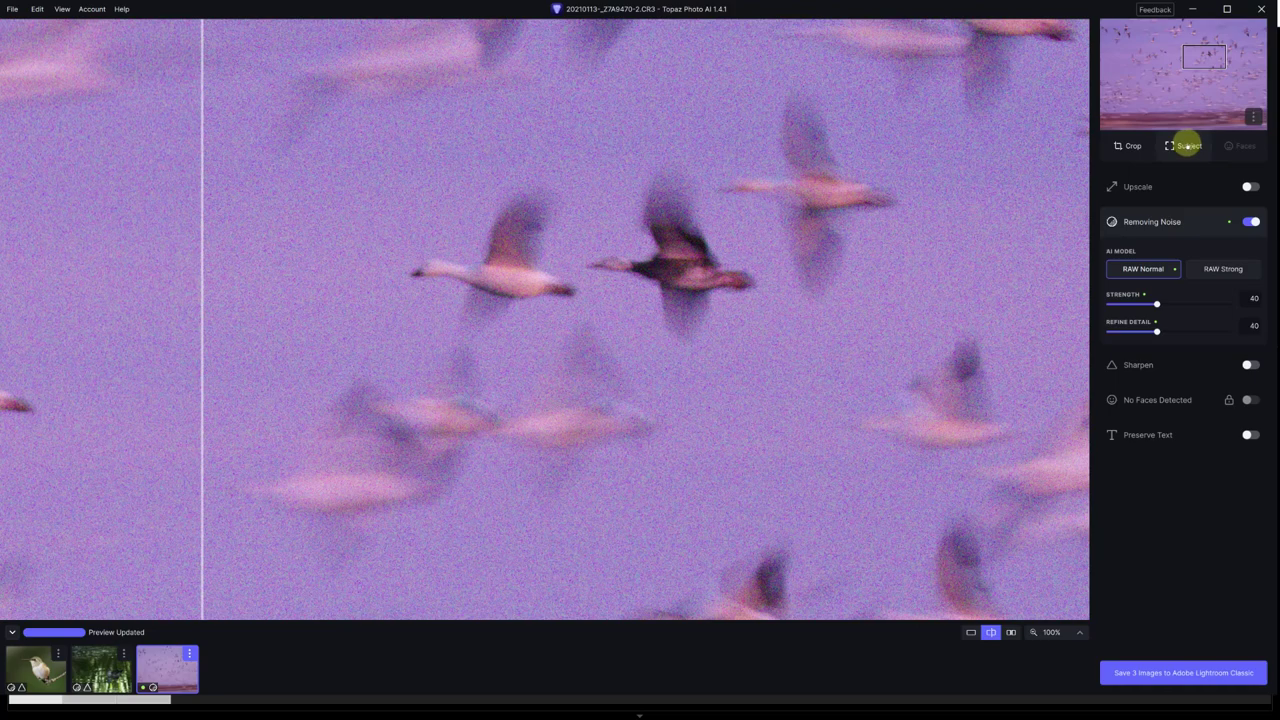
Step: Paint the dark and white central geese into the subject mask with brush size 129, then apply
click(1186, 146)
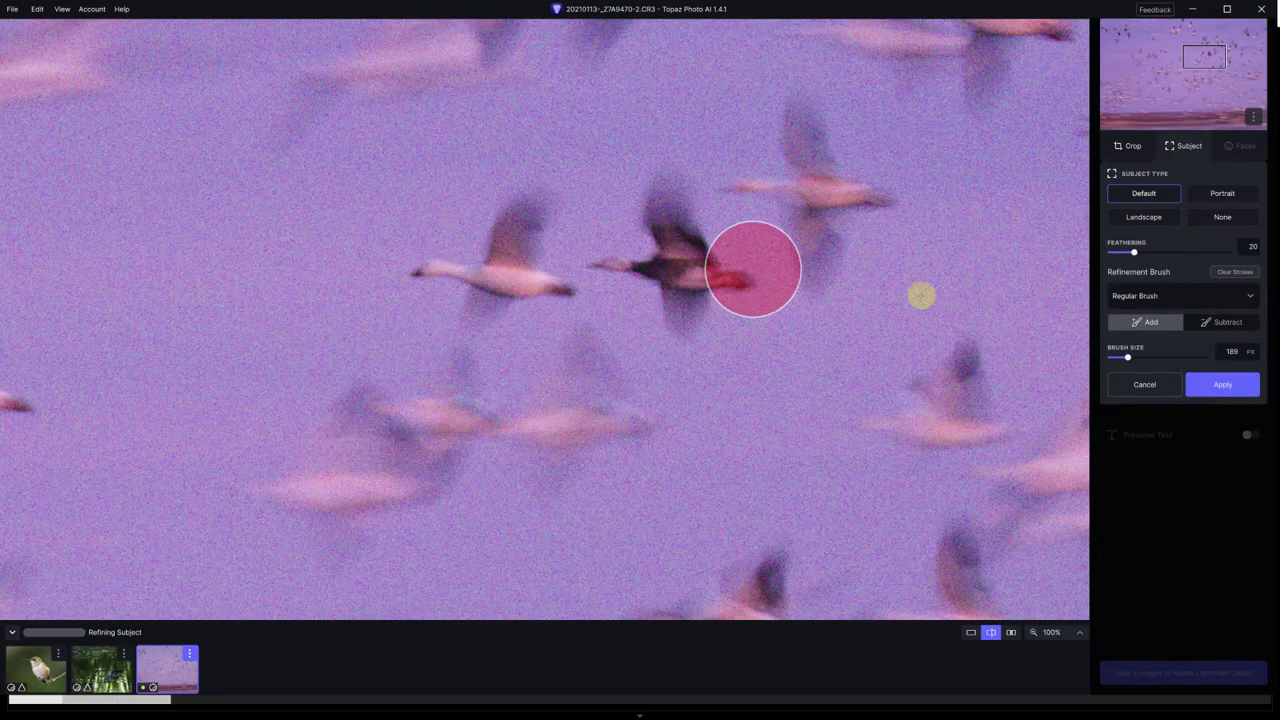
drag(1127, 357, 1122, 357)
mouse_move(680, 282)
mouse_down()
mouse_move(727, 278)
mouse_move(613, 265)
mouse_move(679, 244)
mouse_up()
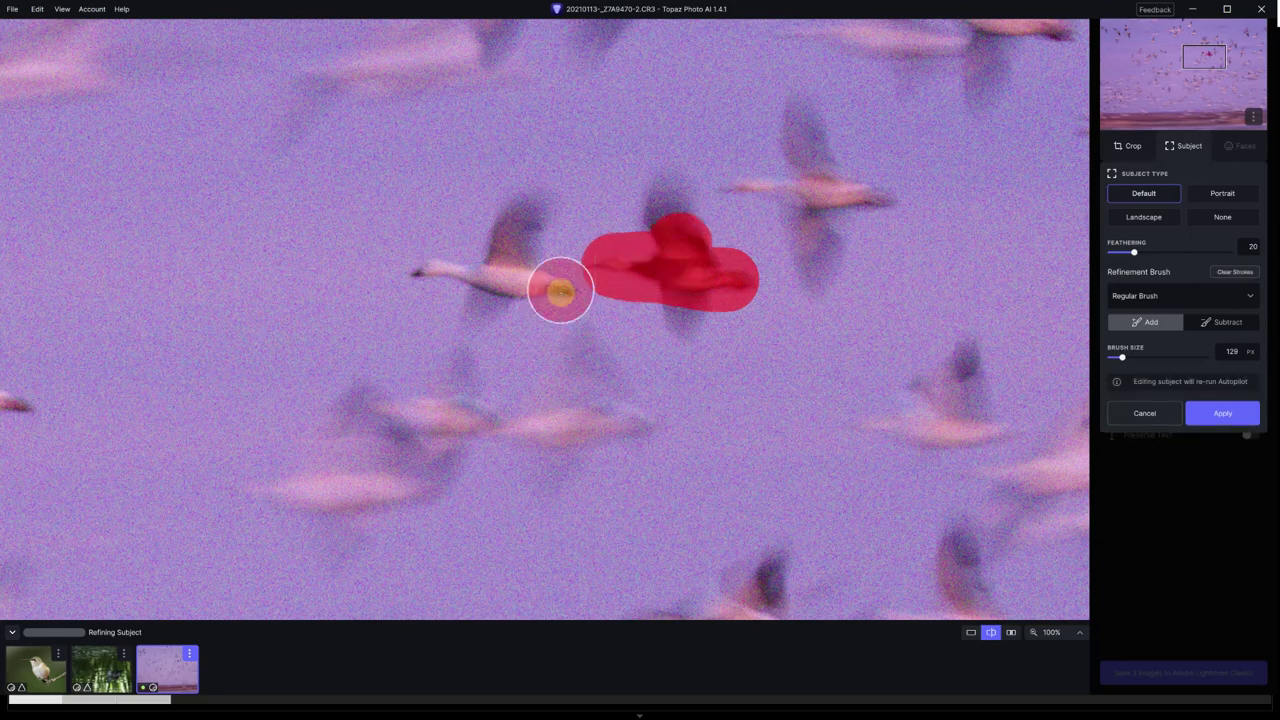
mouse_move(563, 292)
mouse_down()
mouse_move(434, 275)
mouse_move(514, 263)
mouse_up()
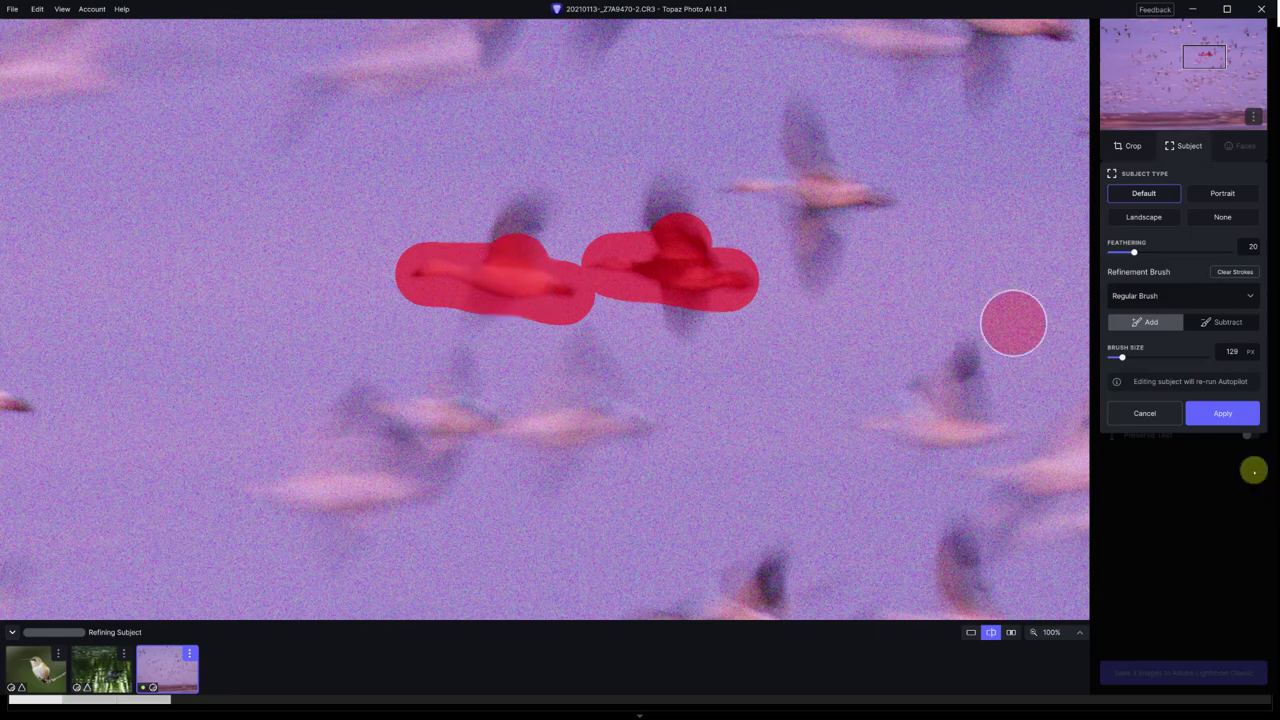
click(1224, 412)
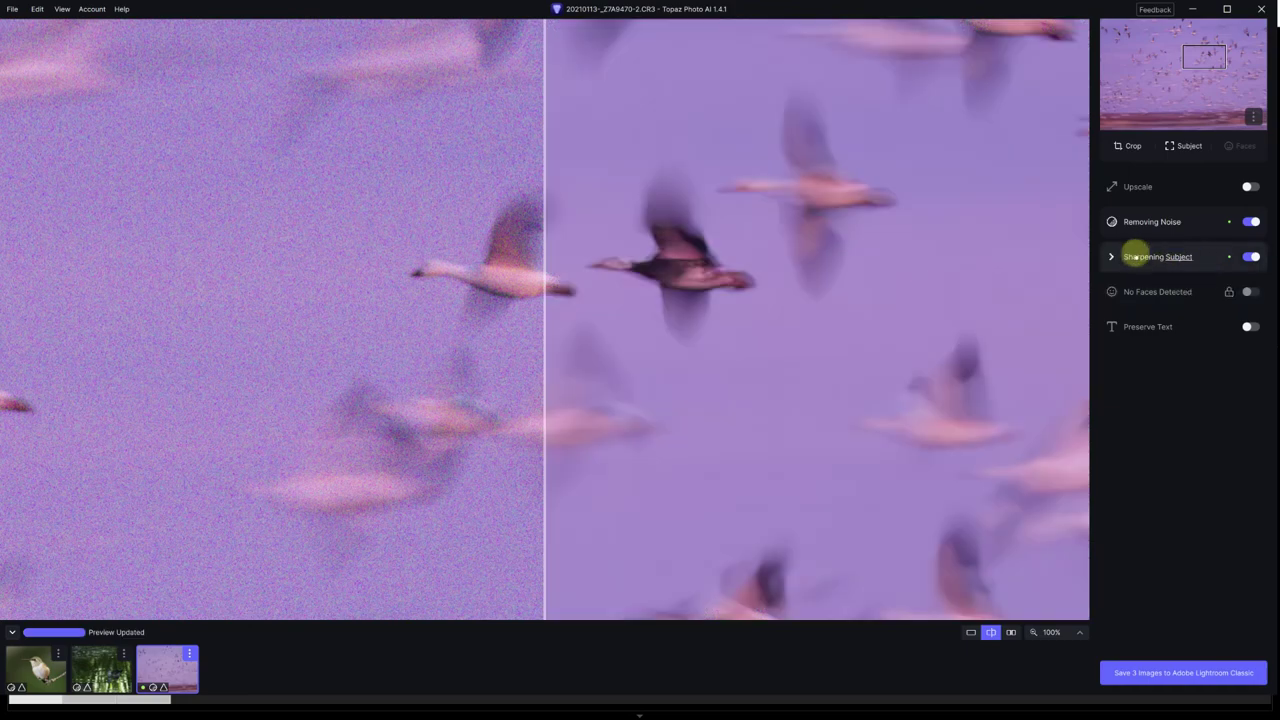
Step: Lower the geese's subject sharpening strength from 49 to 25, comparing with the original
click(1110, 257)
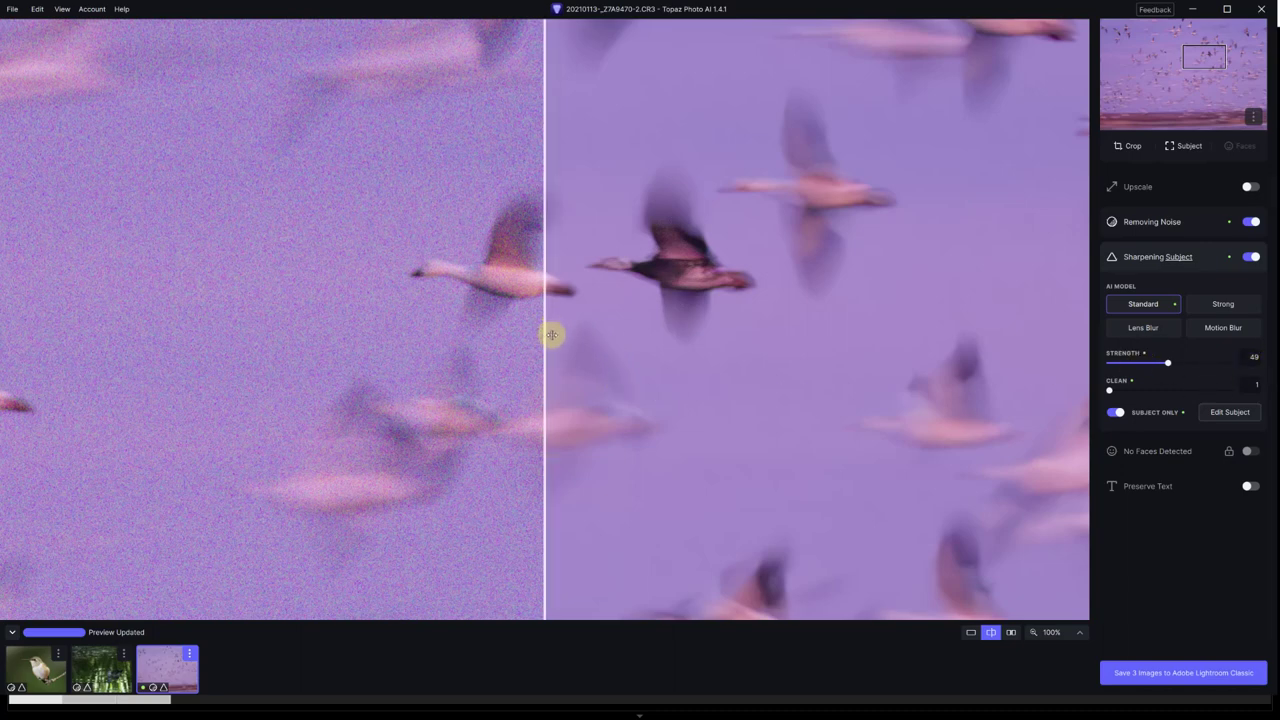
drag(544, 332, 326, 289)
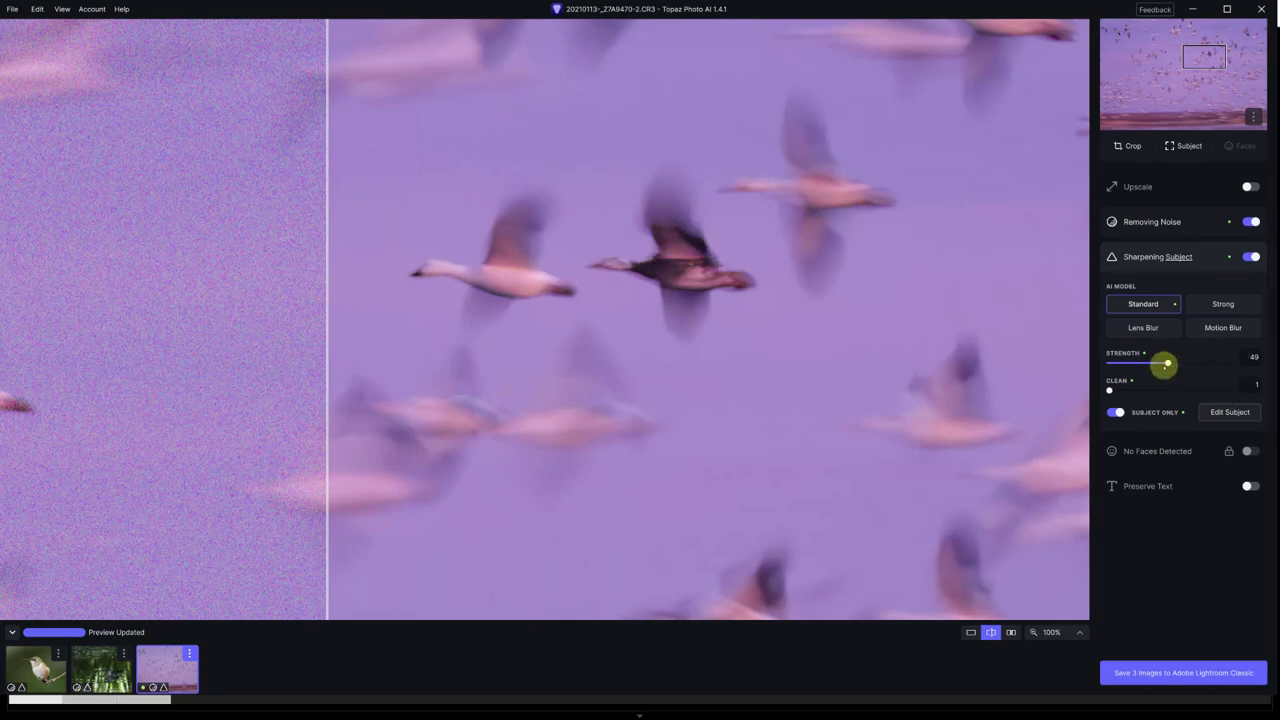
drag(1168, 363, 1138, 363)
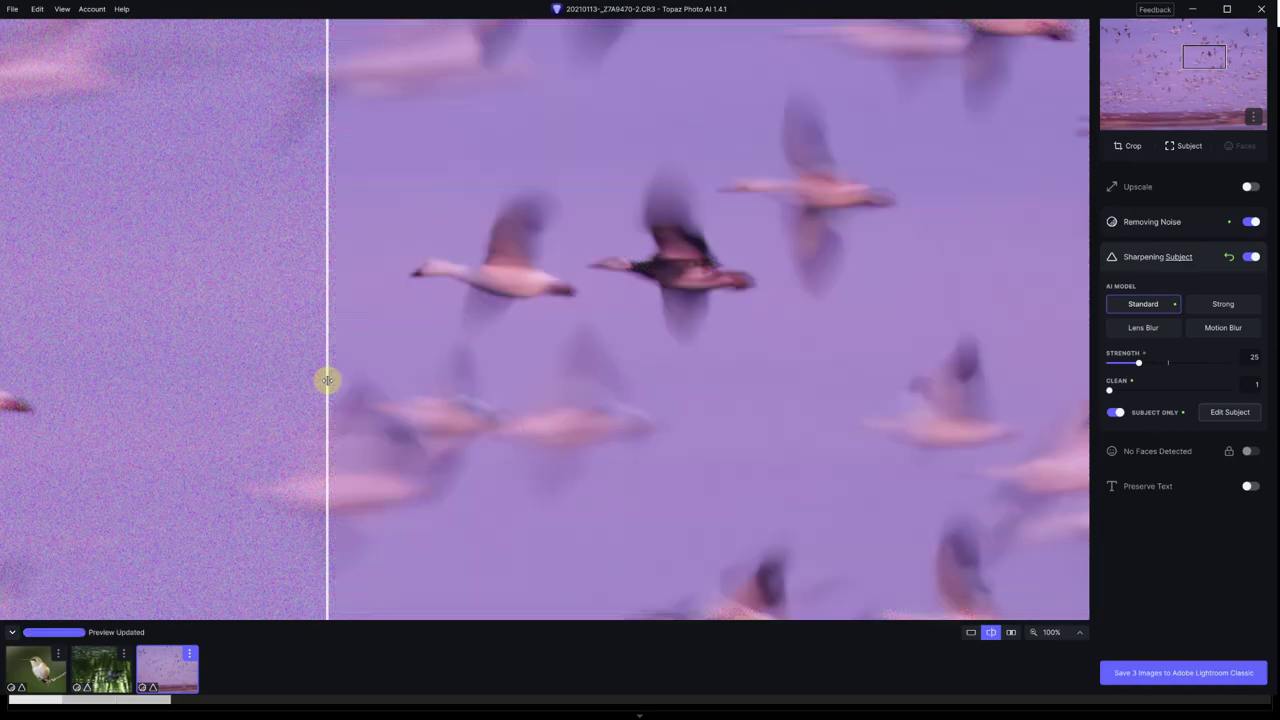
drag(327, 380, 391, 360)
drag(533, 354, 310, 350)
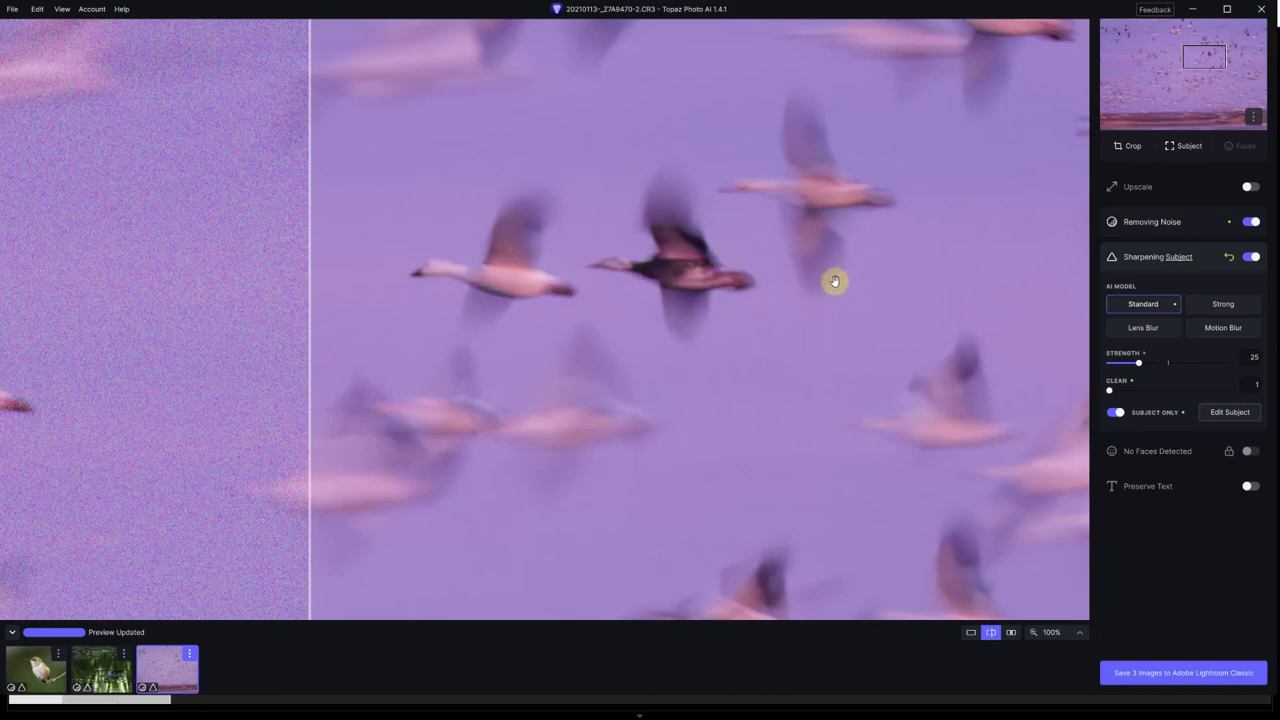
Step: Fit the whole geese photo in view and sweep the divider across to compare with the original
click(1052, 632)
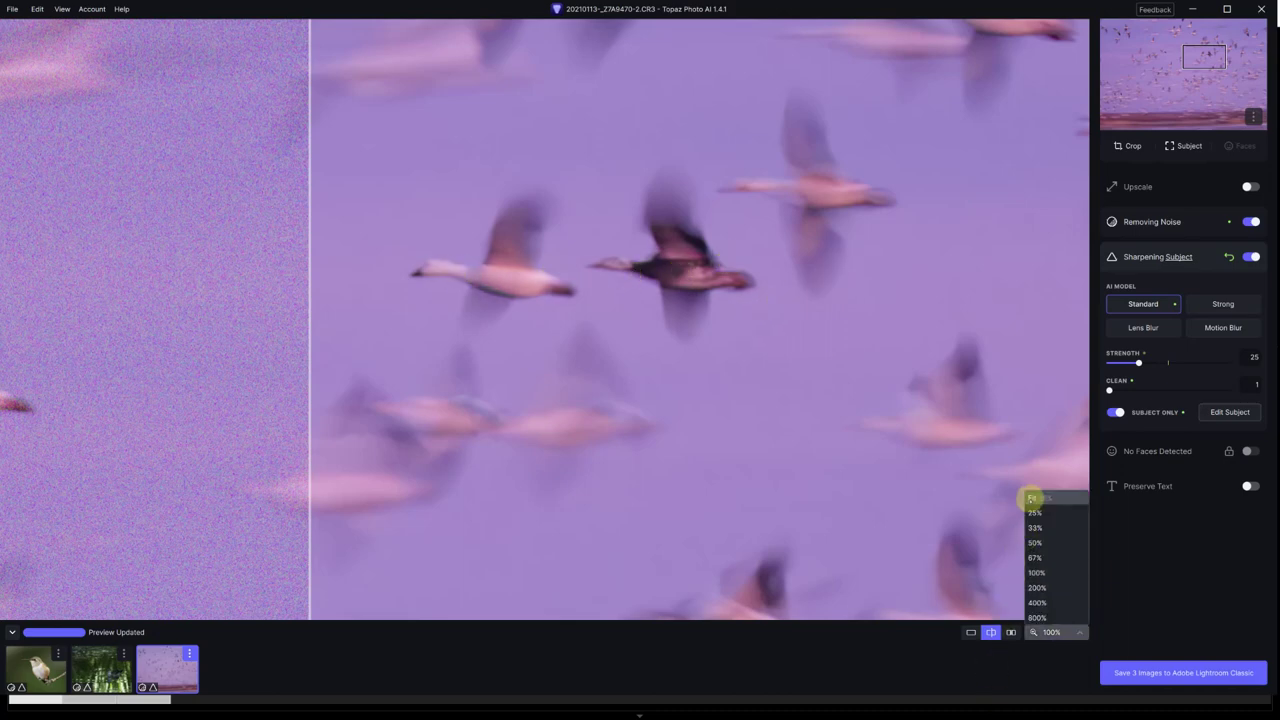
click(1025, 495)
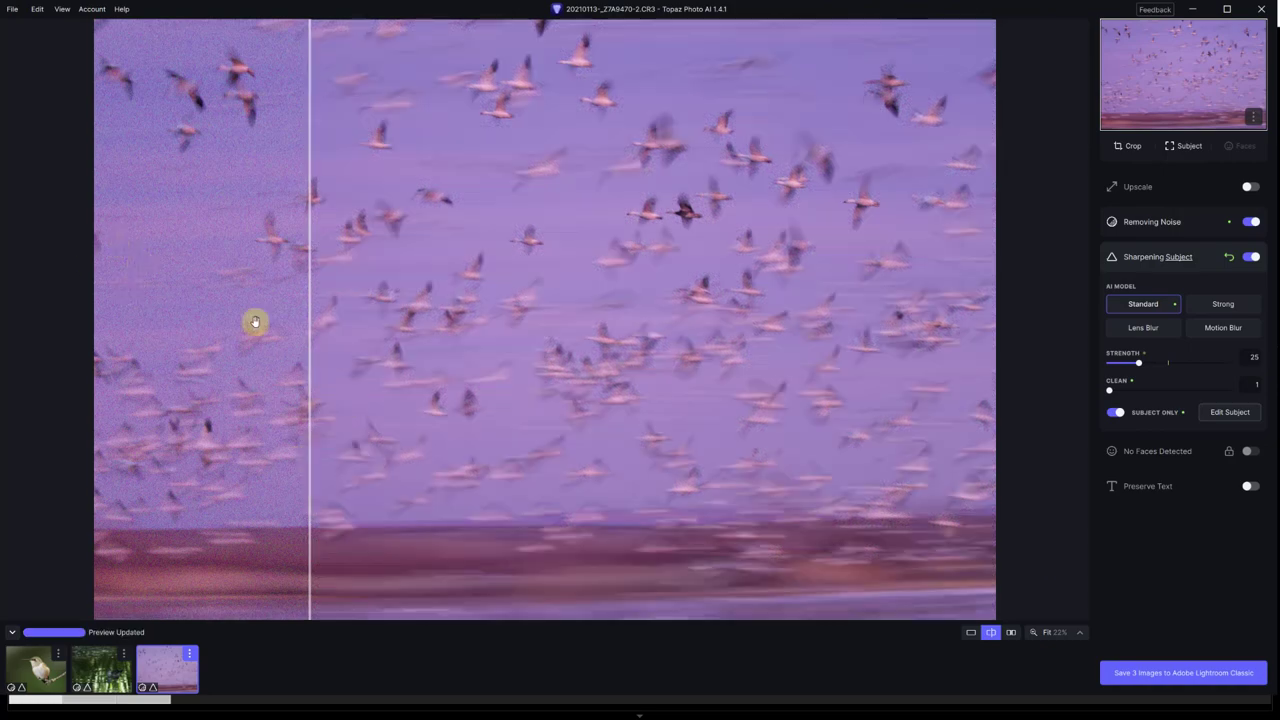
drag(313, 350, 1036, 348)
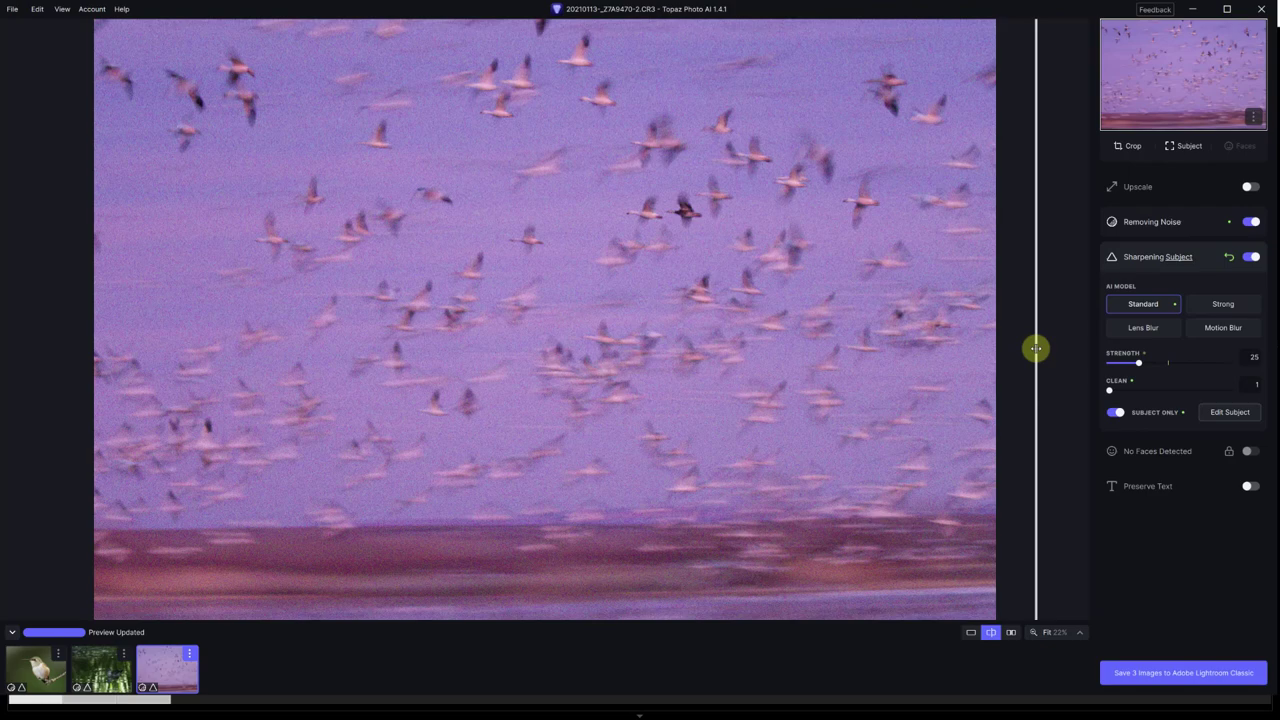
drag(1036, 348, 70, 304)
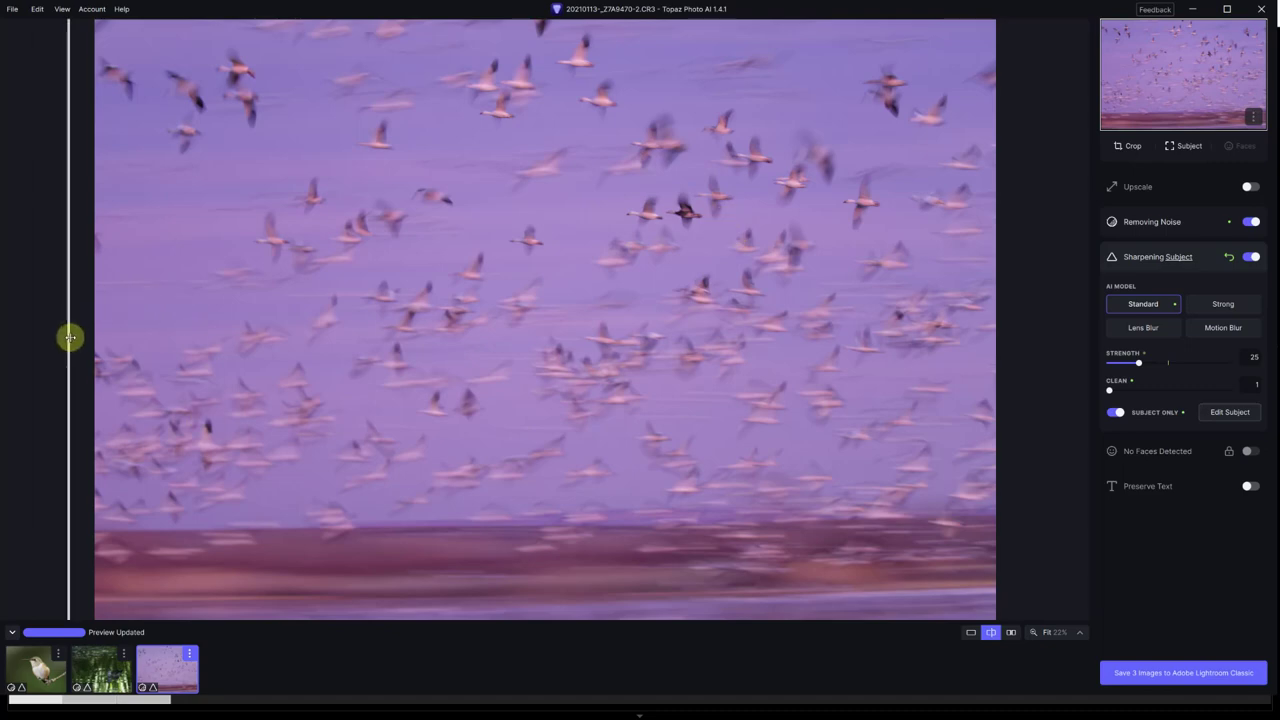
mouse_move(66, 338)
mouse_down()
mouse_move(789, 371)
mouse_move(69, 314)
mouse_up()
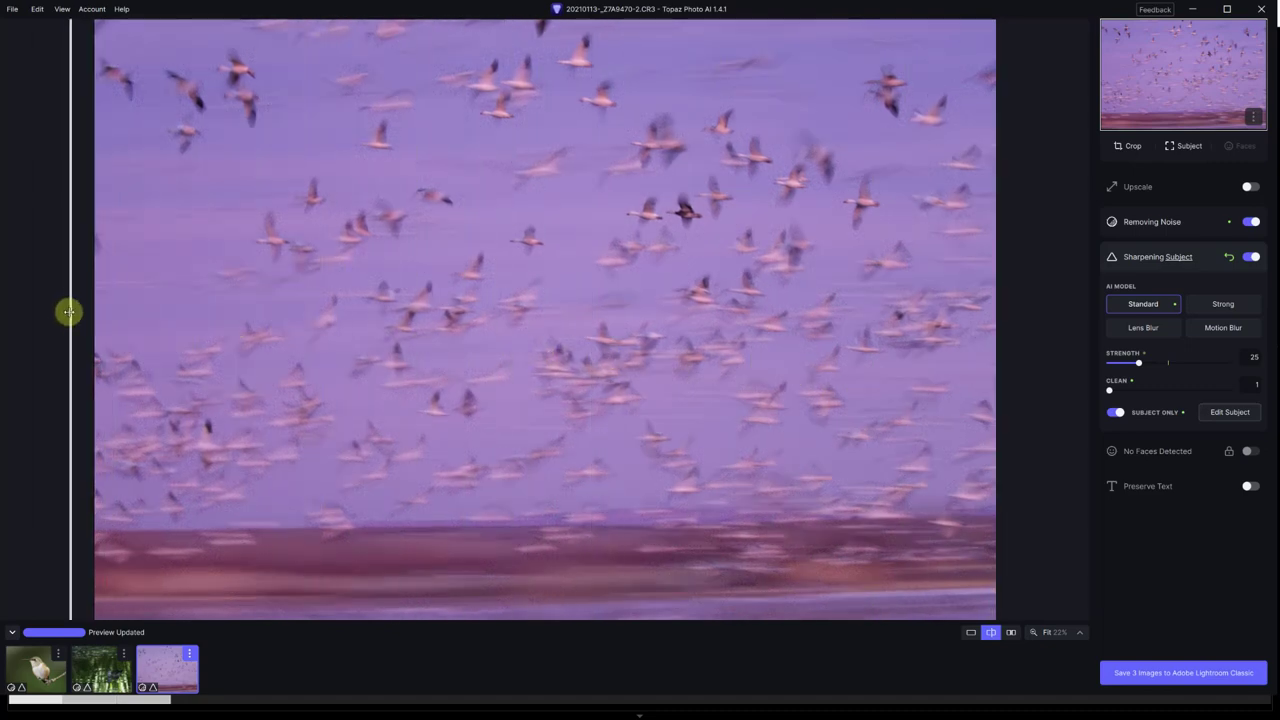